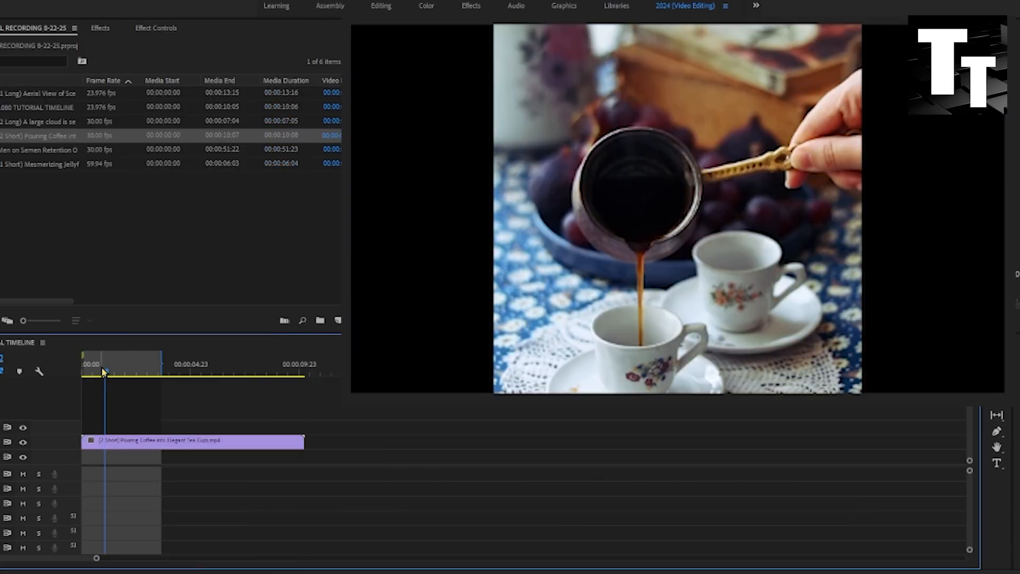
# Scale the coffee-pouring clip on track V2 to the frame size.
pyautogui.rightClick(118, 441)
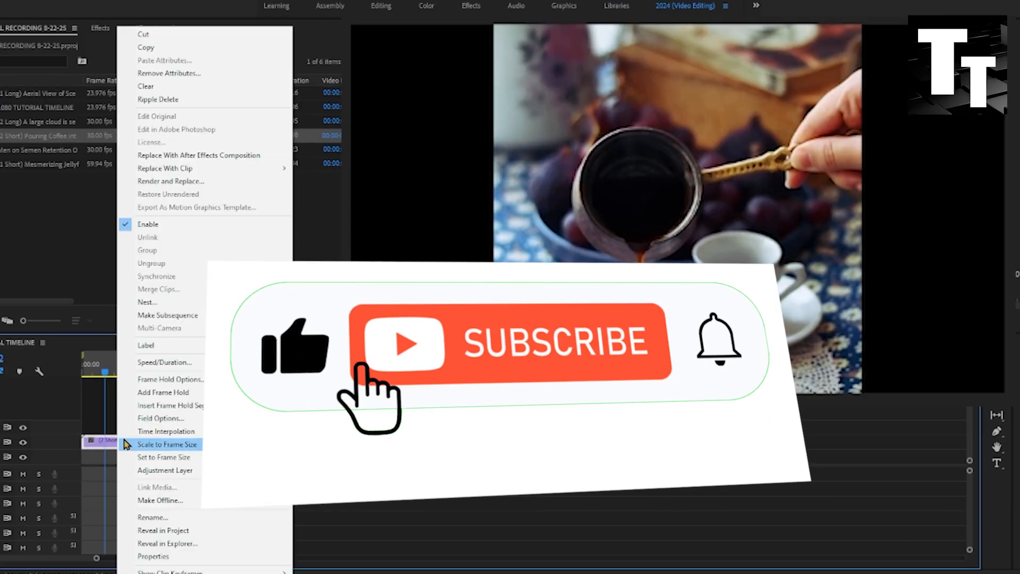
pyautogui.click(146, 457)
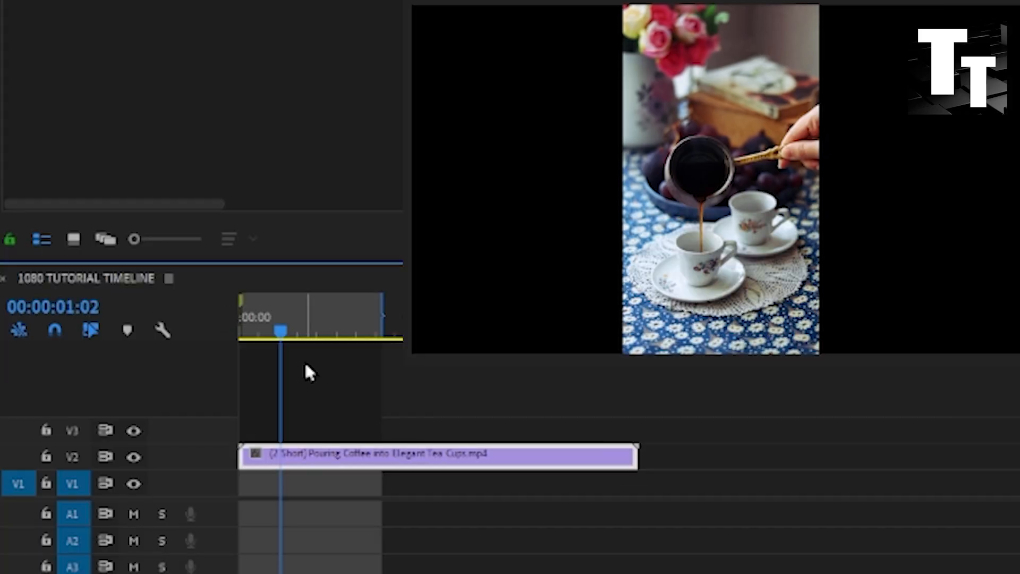
# Cut the coffee clip near its start with the Razor tool and delete the short first piece.
pyautogui.moveTo(283, 328); pyautogui.dragTo(275, 326)
pyautogui.press('c')
pyautogui.click(272, 456)
pyautogui.press('v')
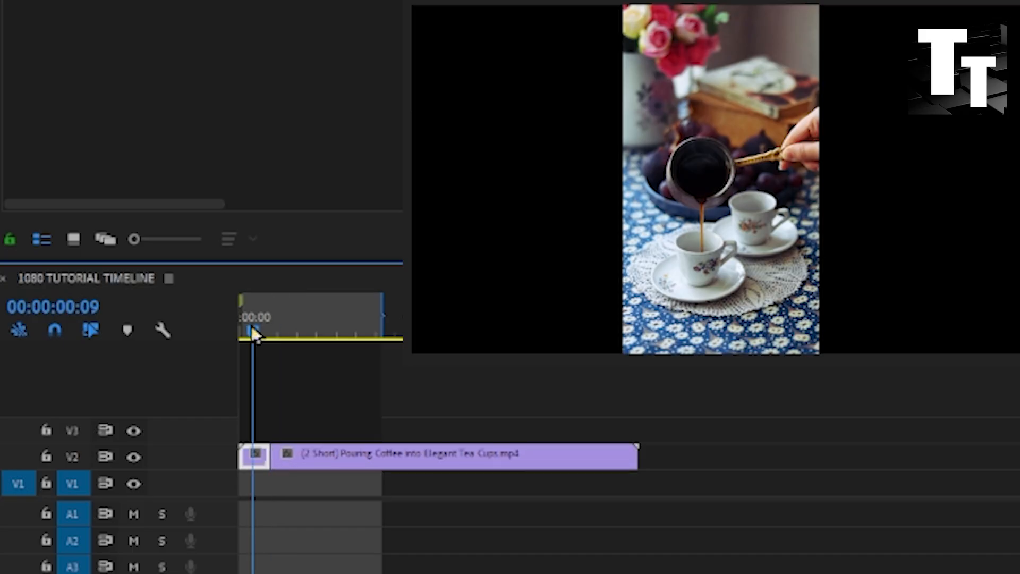
pyautogui.click(248, 325)
pyautogui.press('Delete')
pyautogui.press('q')
# Target track V2, ripple trim the start of the coffee clip up to 00:00:01:01, and undo the trim.
pyautogui.moveTo(276, 326); pyautogui.dragTo(281, 332)
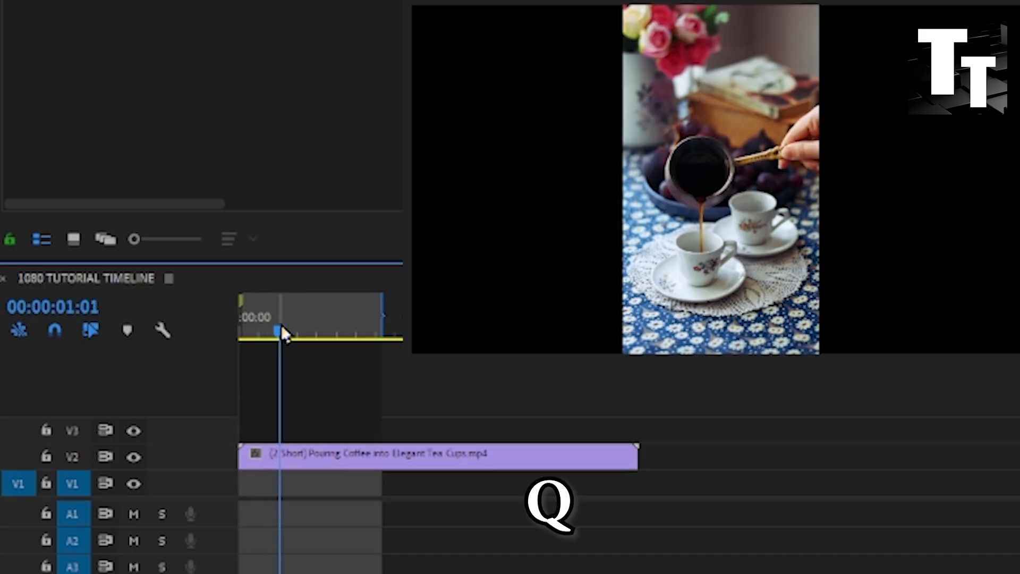
pyautogui.click(257, 456)
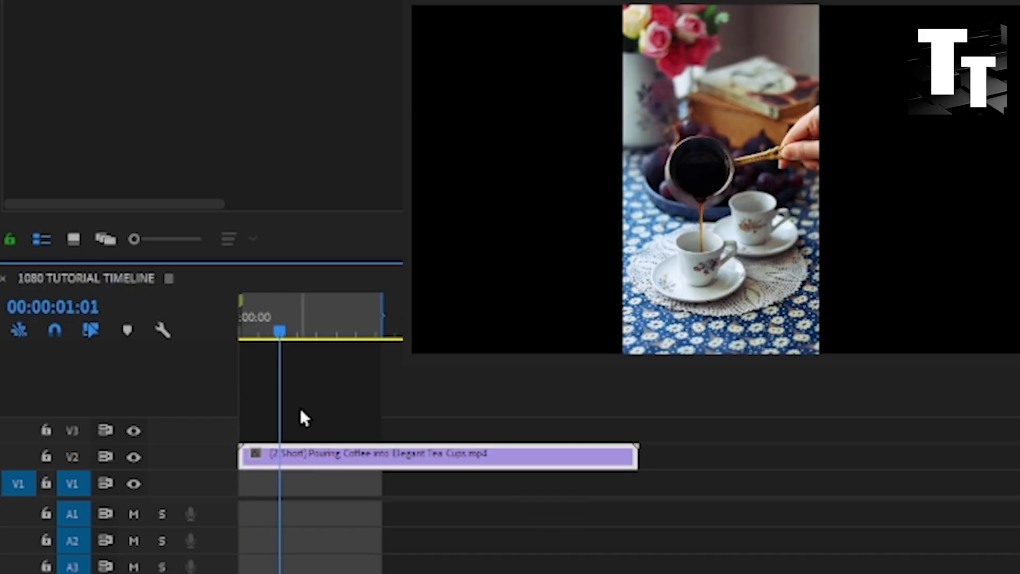
pyautogui.click(70, 456)
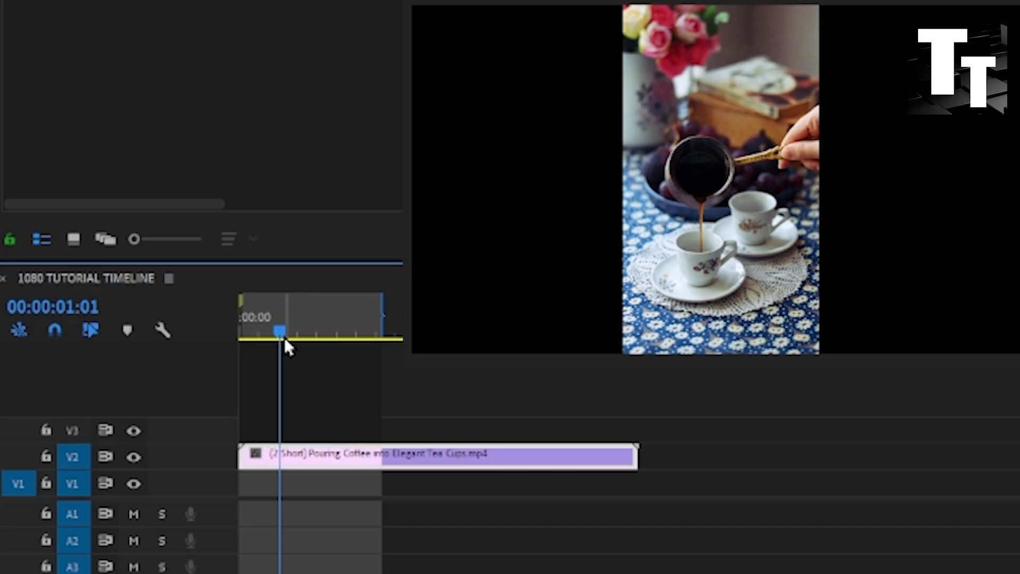
pyautogui.press('q')
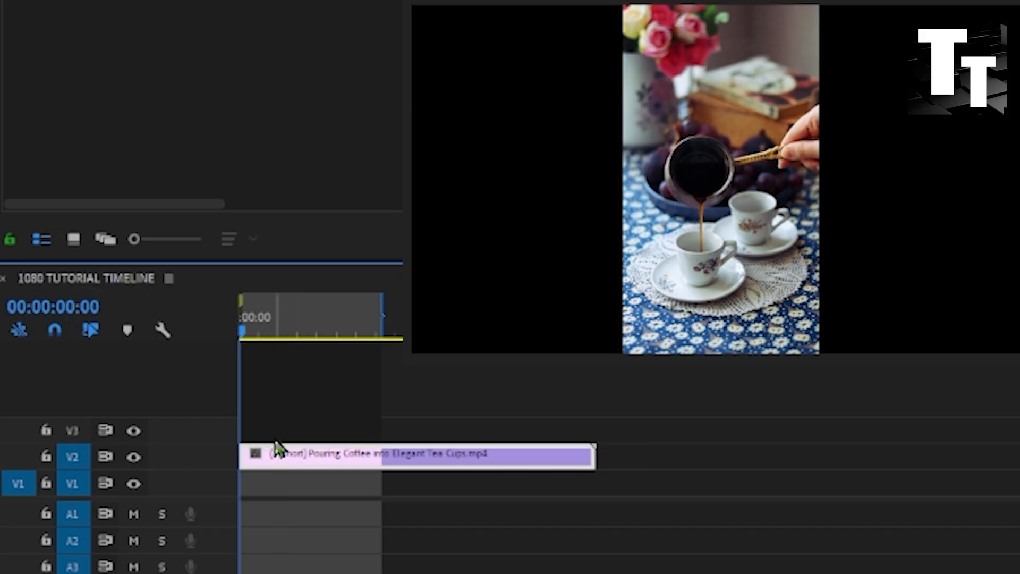
pyautogui.hotkey('ctrl', 'z')
# Ripple trim the end of the coffee clip back to 00:00:02:05.
pyautogui.moveTo(278, 330); pyautogui.dragTo(327, 321)
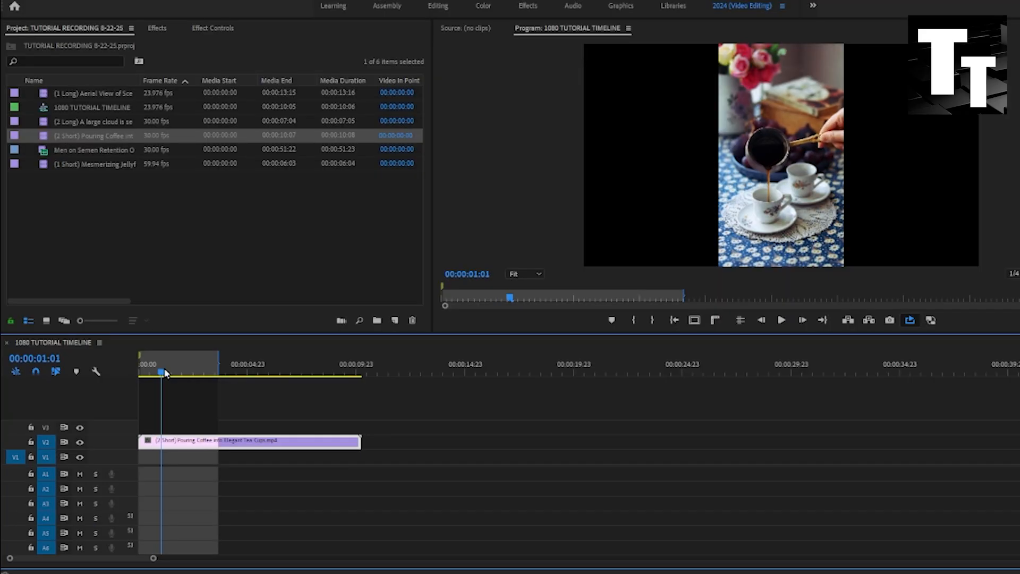
pyautogui.moveTo(188, 367)
pyautogui.mouseDown()
pyautogui.moveTo(196, 366)
pyautogui.moveTo(167, 368)
pyautogui.moveTo(188, 369)
pyautogui.mouseUp()
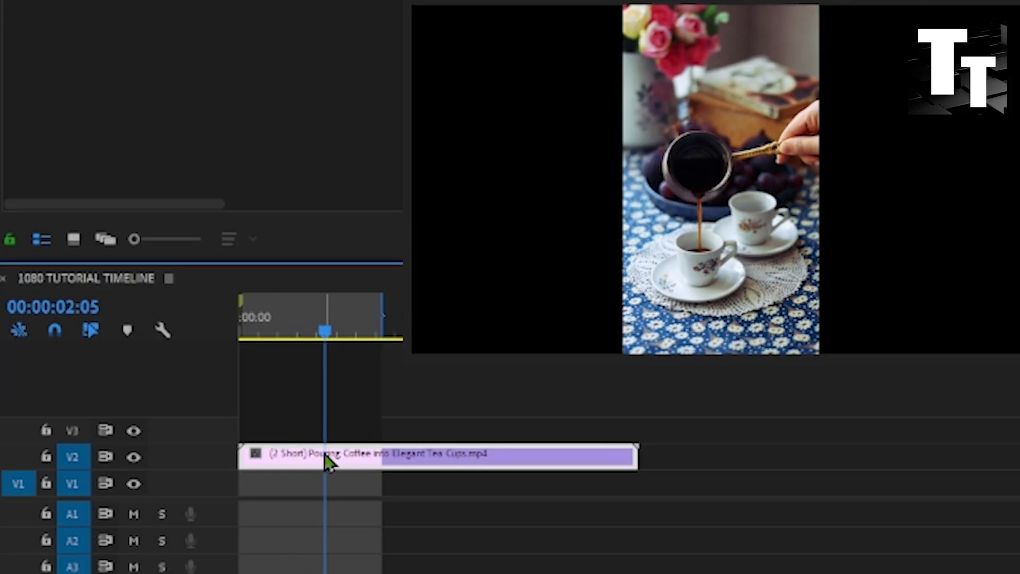
pyautogui.press('w')
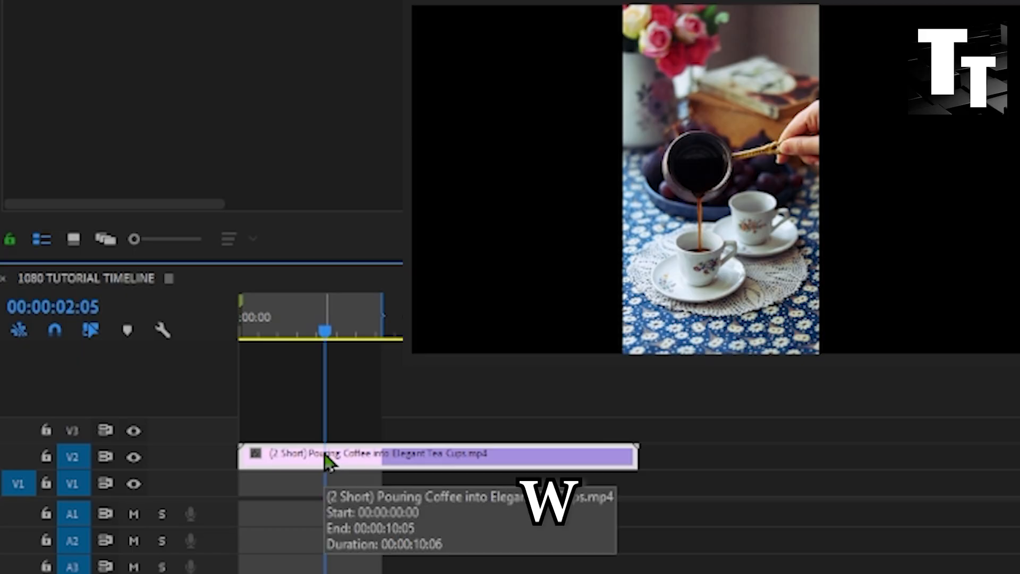
pyautogui.moveTo(321, 456); pyautogui.dragTo(239, 468)
pyautogui.moveTo(321, 321)
pyautogui.mouseDown()
pyautogui.moveTo(288, 321)
pyautogui.moveTo(319, 325)
pyautogui.mouseUp()
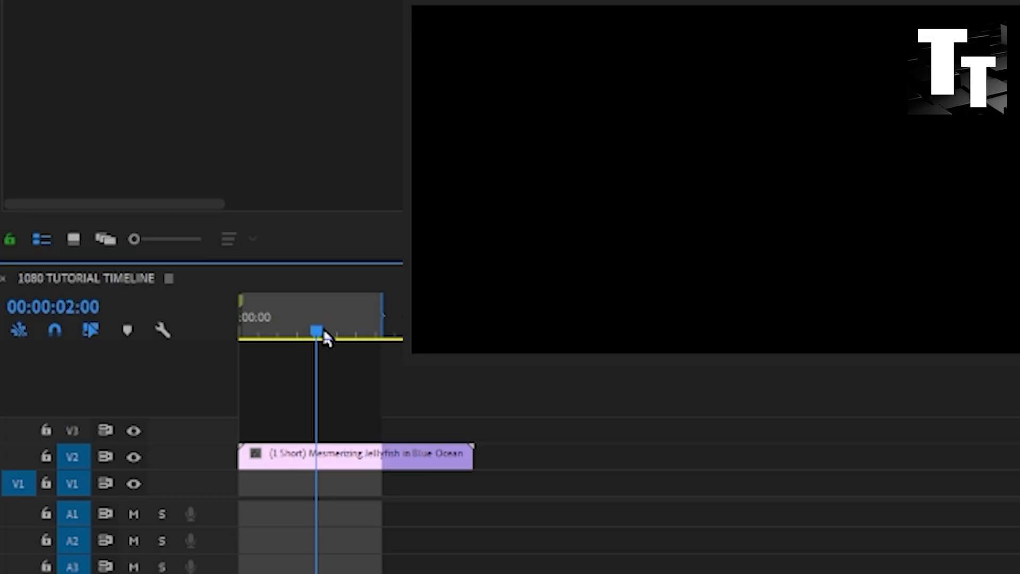
# Look up the shortcut assigned to the Add Edit command in the keyboard shortcut settings.
pyautogui.click(39, 23)
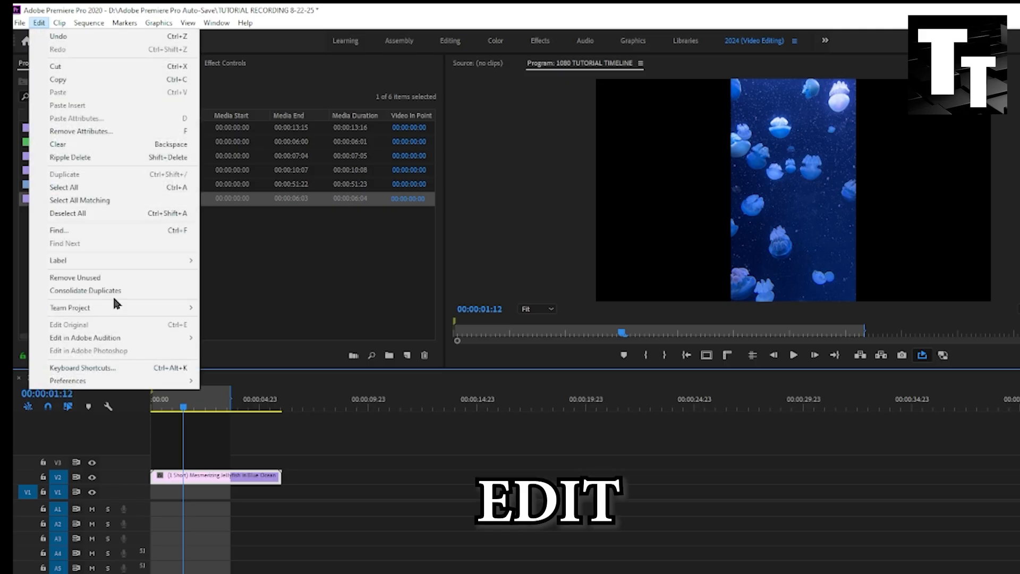
pyautogui.click(83, 368)
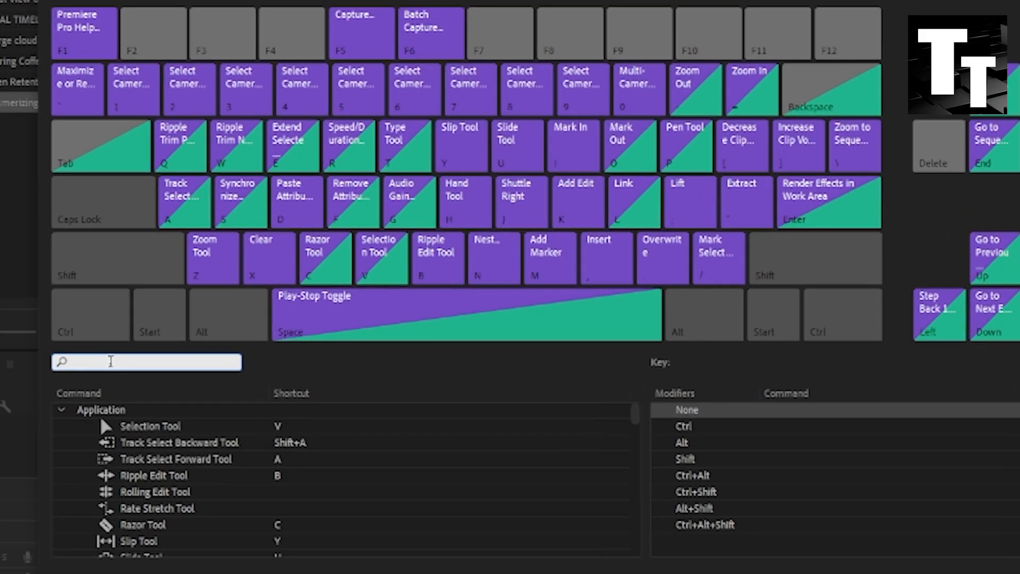
pyautogui.write('add edit')
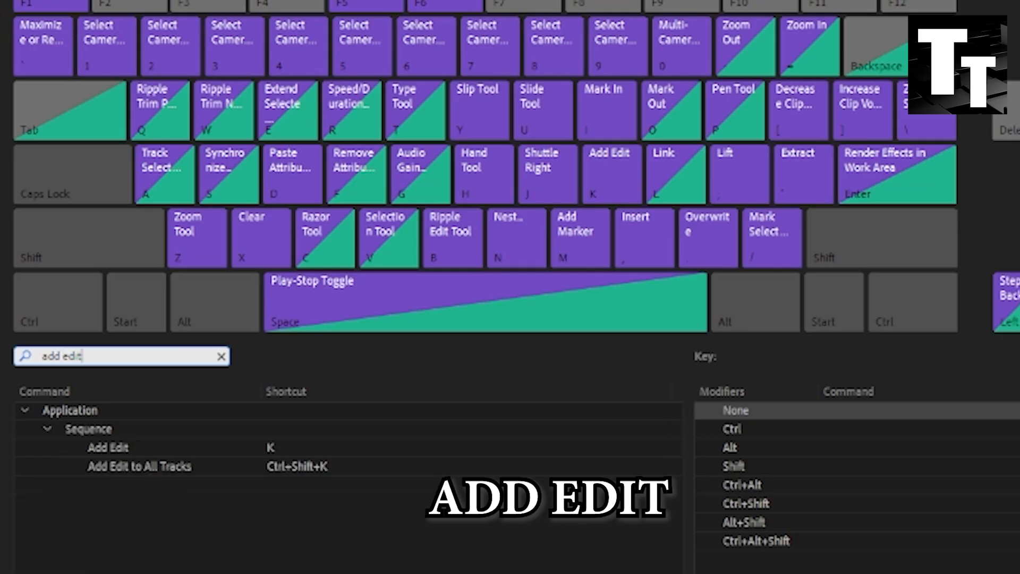
pyautogui.click(272, 448)
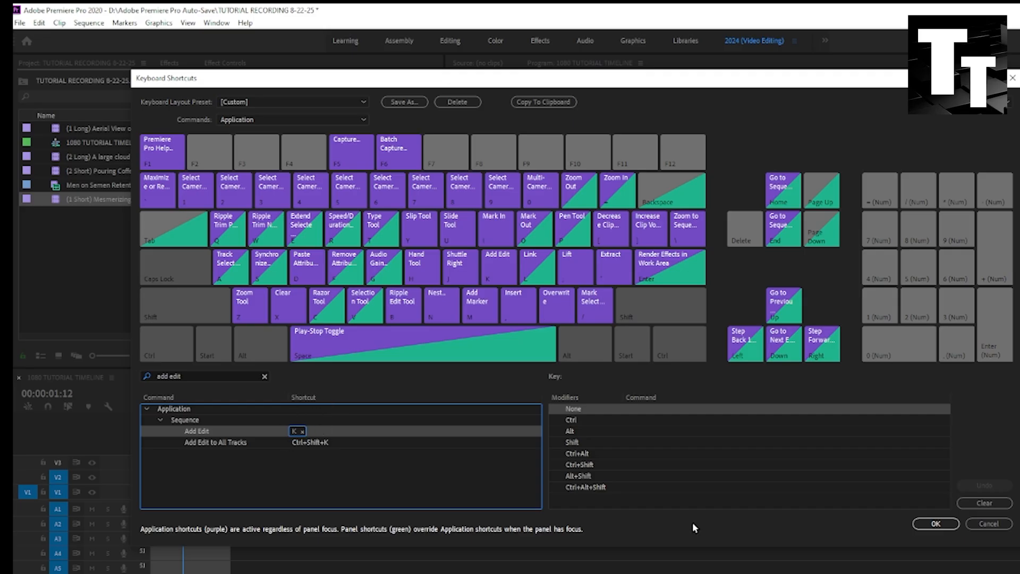
pyautogui.click(935, 524)
# Split the jellyfish clip on V2 at the playhead with Add Edit and ripple trim the footage before the playhead.
pyautogui.moveTo(185, 410); pyautogui.dragTo(171, 408)
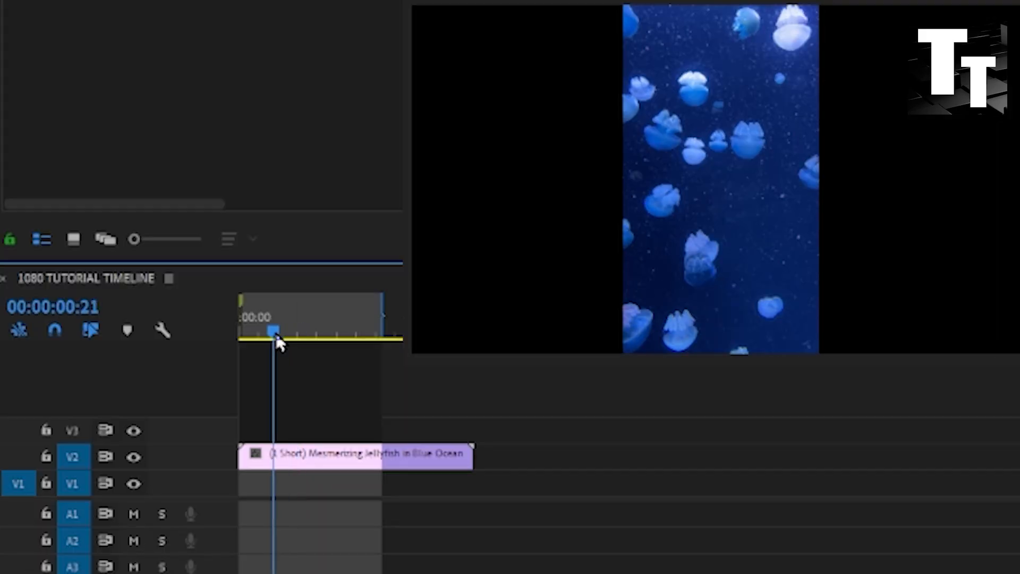
pyautogui.moveTo(276, 333); pyautogui.dragTo(392, 341)
pyautogui.press('k')
pyautogui.press('q')
pyautogui.press('k')
pyautogui.press('q')
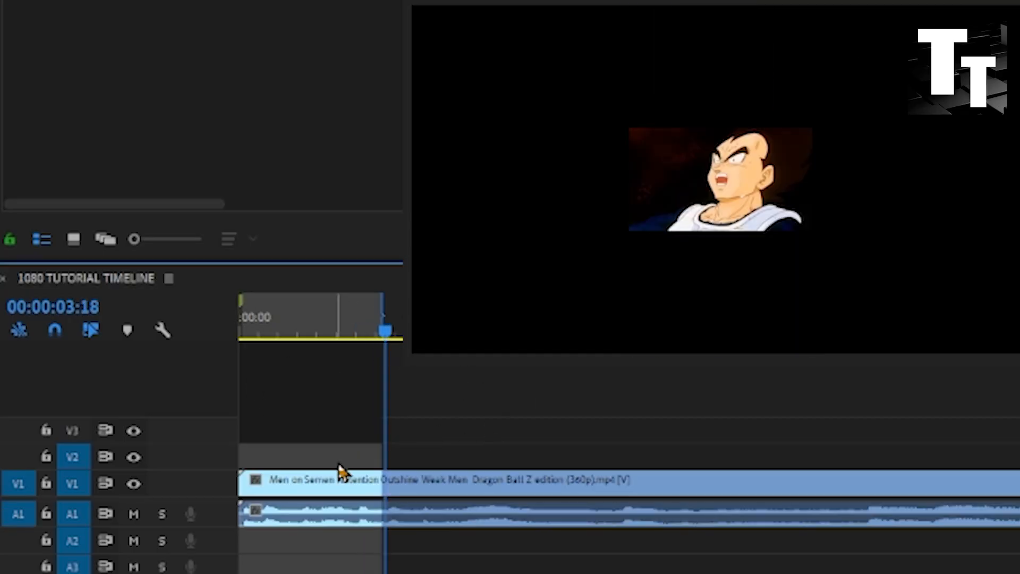
# Scale the Dragon Ball Z clip on track V1 to the frame size.
pyautogui.click(375, 485)
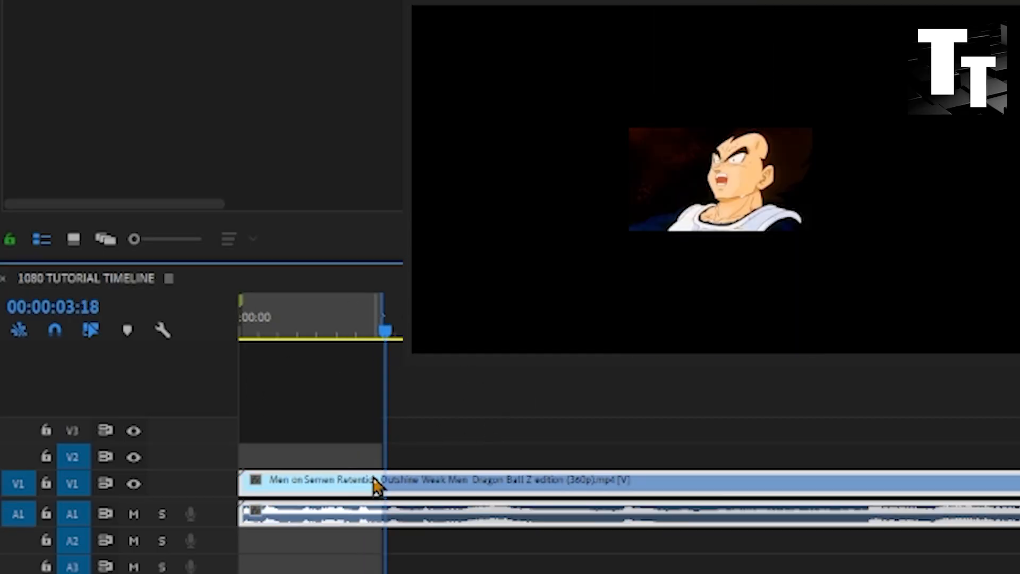
pyautogui.rightClick(375, 485)
pyautogui.click(413, 463)
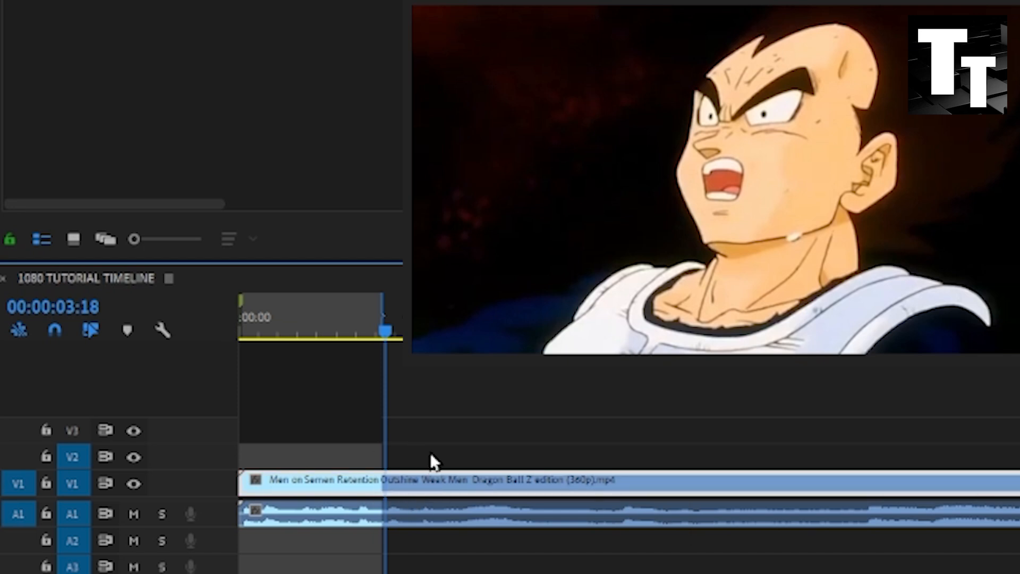
# Unlink the Dragon Ball Z clip's video from its audio and move the playhead to 00:00:02:22.
pyautogui.click(437, 514)
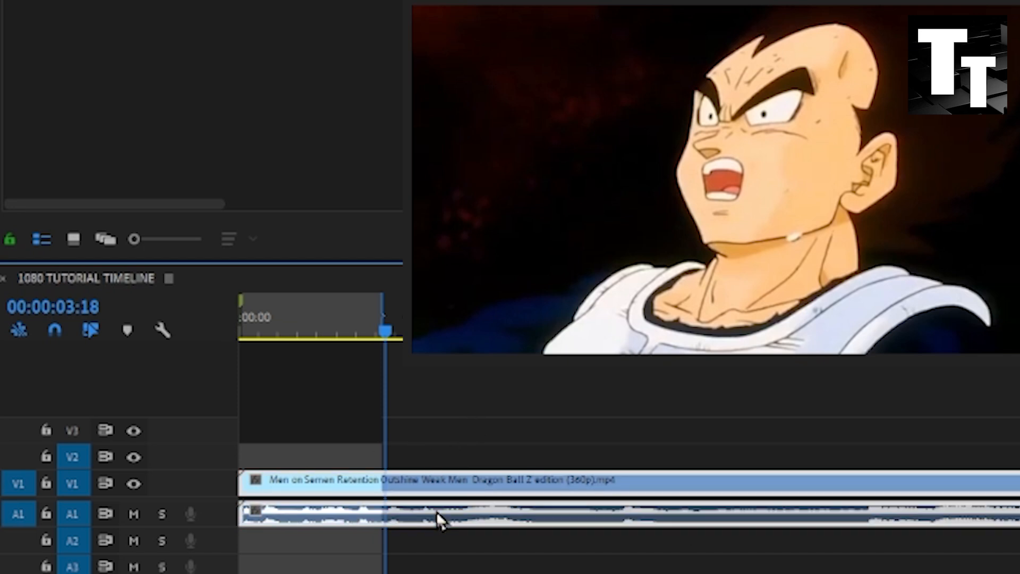
pyautogui.rightClick(438, 480)
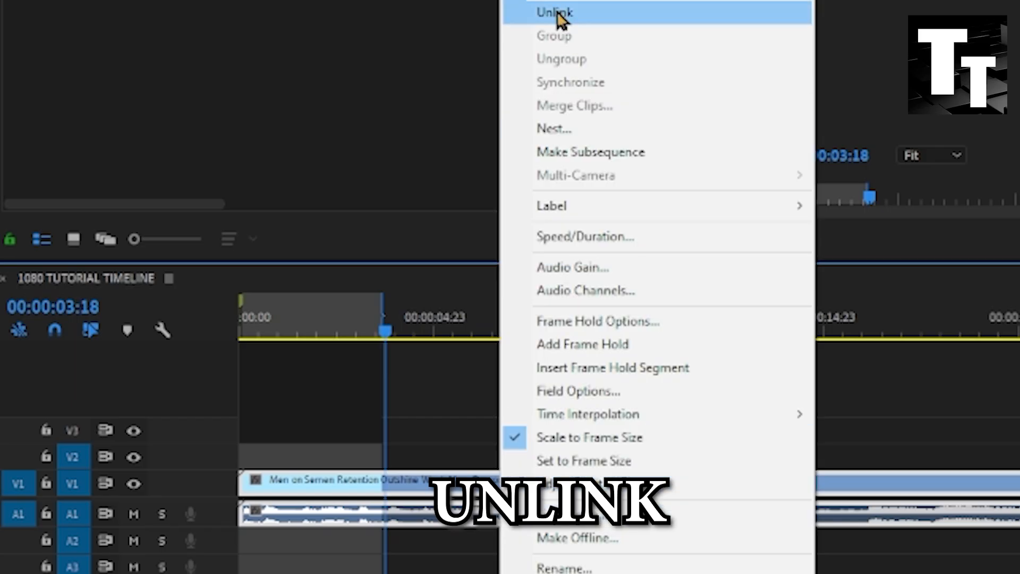
pyautogui.click(310, 229)
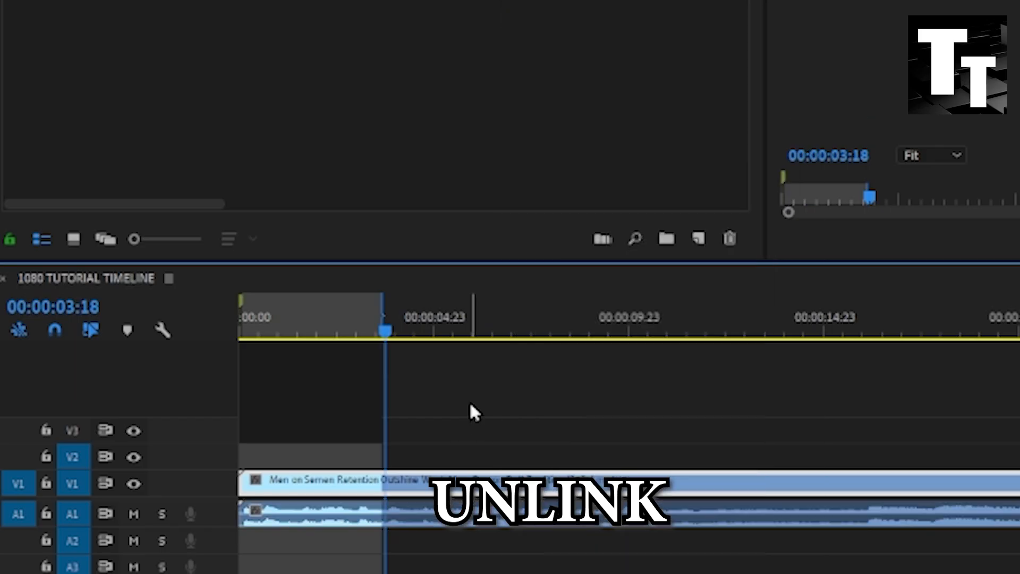
pyautogui.moveTo(387, 339); pyautogui.dragTo(356, 339)
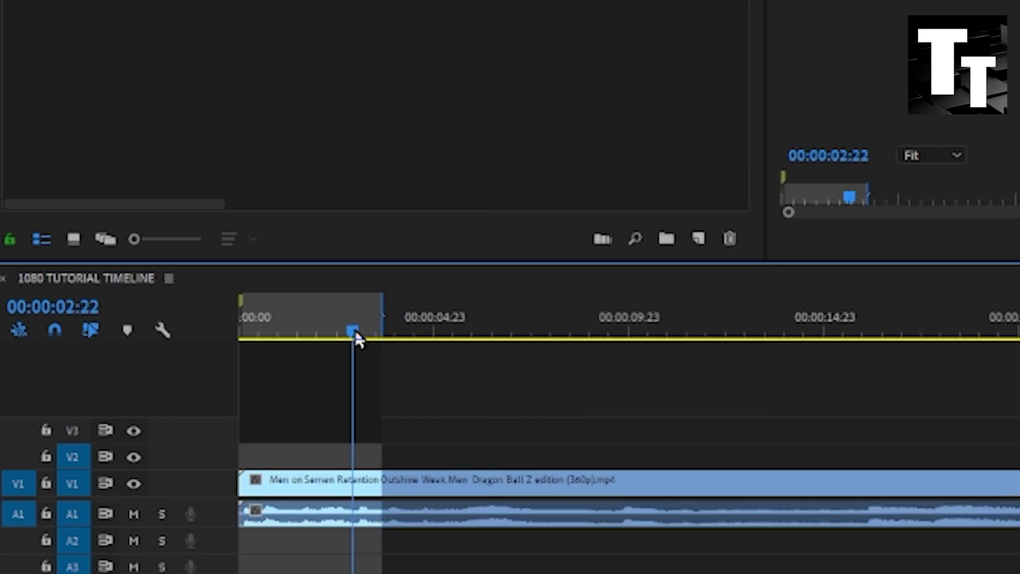
# Search the keyboard shortcut settings for "link" and look up the shortcut of the Link command.
pyautogui.hotkey('alt', 'e')
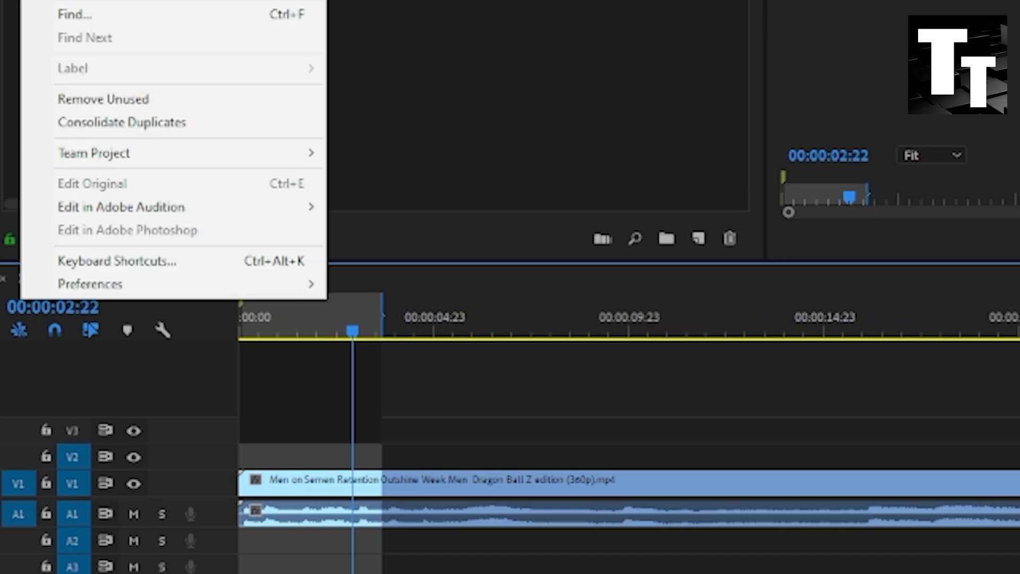
pyautogui.click(139, 261)
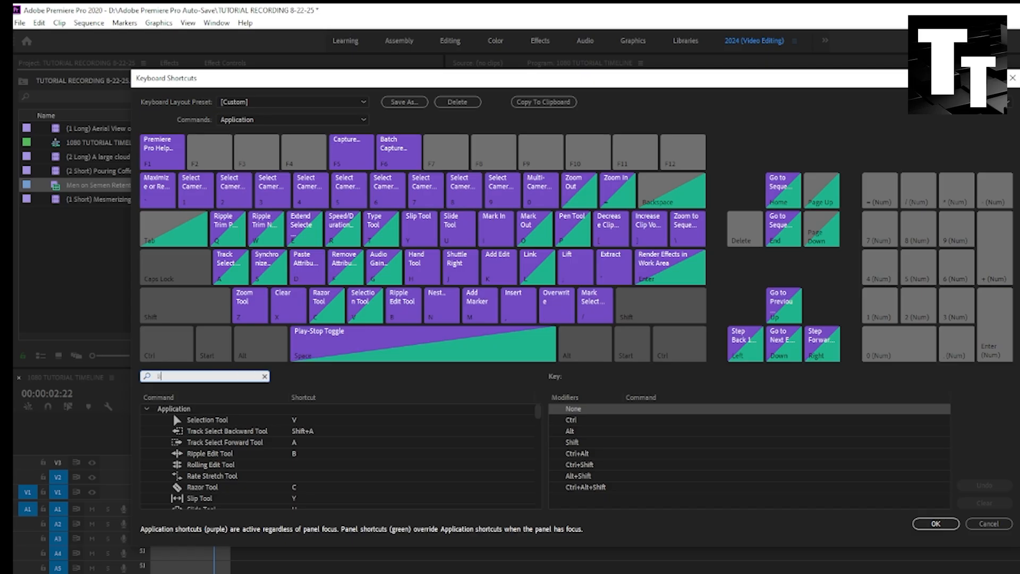
pyautogui.write('unlink')
pyautogui.doubleClick(234, 374)
pyautogui.write('link')
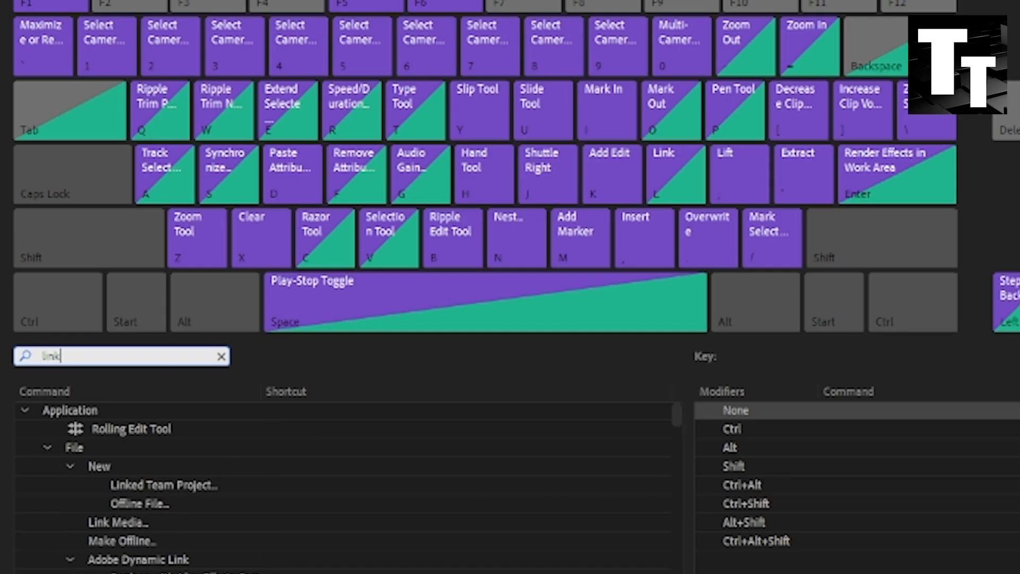
pyautogui.scroll(-3, 128, 539)
pyautogui.click(259, 532)
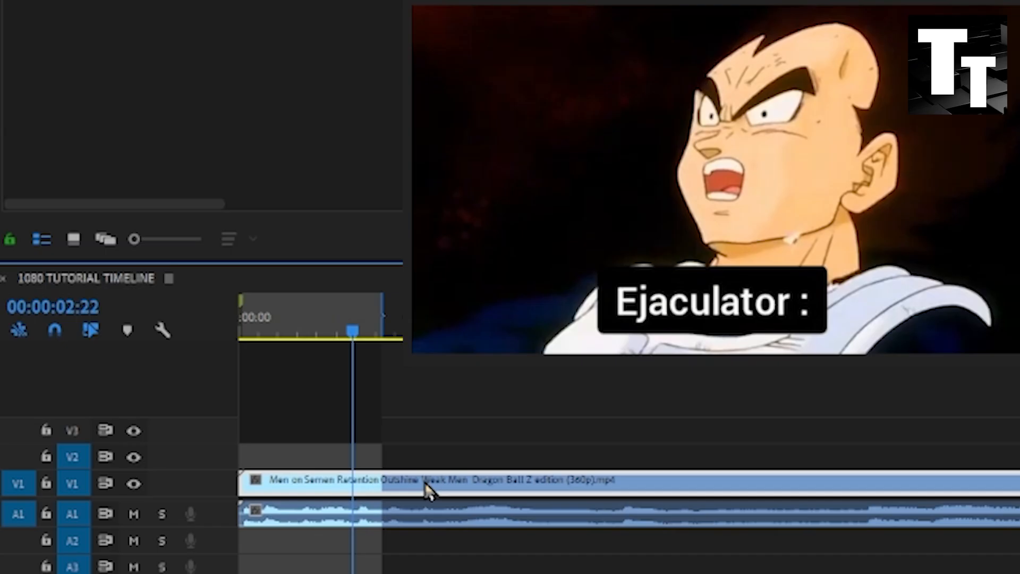
# Move the playhead to 00:00:05:17, link the Dragon Ball Z clip's video and audio, and unlink them again.
pyautogui.moveTo(358, 296); pyautogui.dragTo(463, 351)
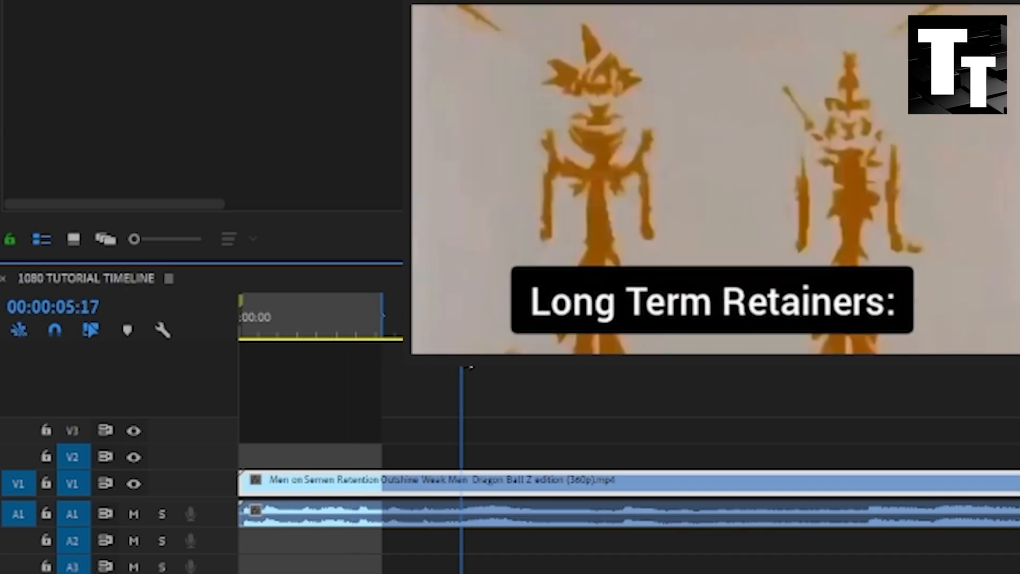
pyautogui.moveTo(542, 465); pyautogui.dragTo(515, 538)
pyautogui.press('l')
pyautogui.click(514, 539)
pyautogui.click(567, 485)
pyautogui.press('l')
# Cut only the video of the Dragon Ball Z clip on V1 at 00:00:05:17 with Add Edit.
pyautogui.hotkey('ctrl', 'k')
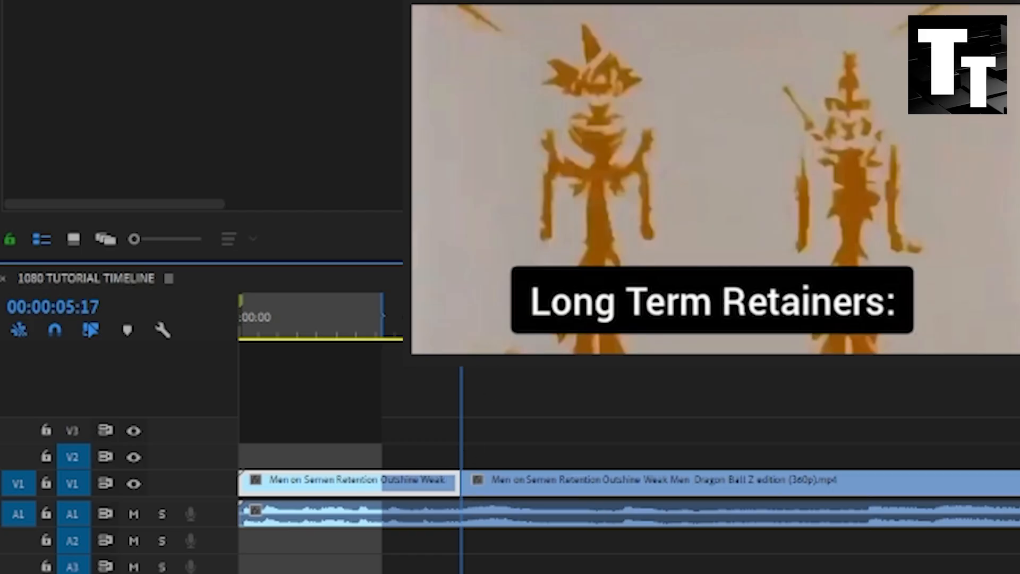
pyautogui.press('space')
pyautogui.hotkey('ctrl', 'k')
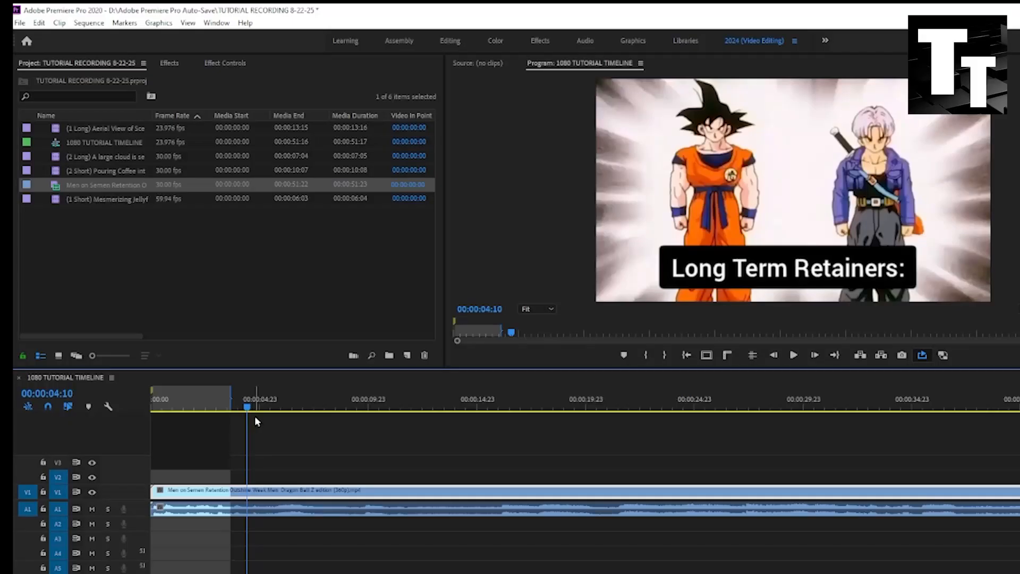
# Adjust the audio gain of the Dragon Ball Z clip's audio on track A1.
pyautogui.click(258, 510)
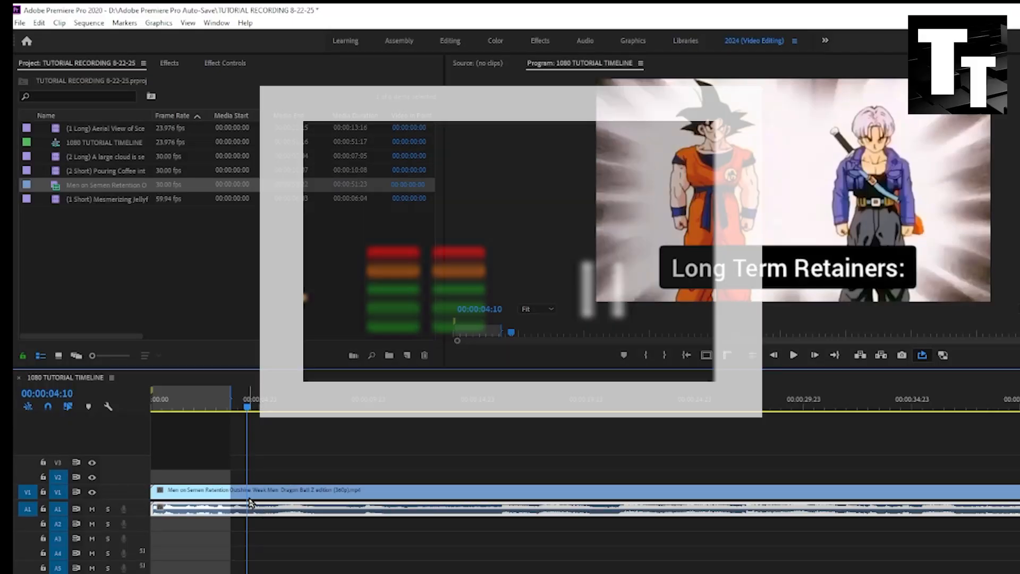
pyautogui.rightClick(260, 513)
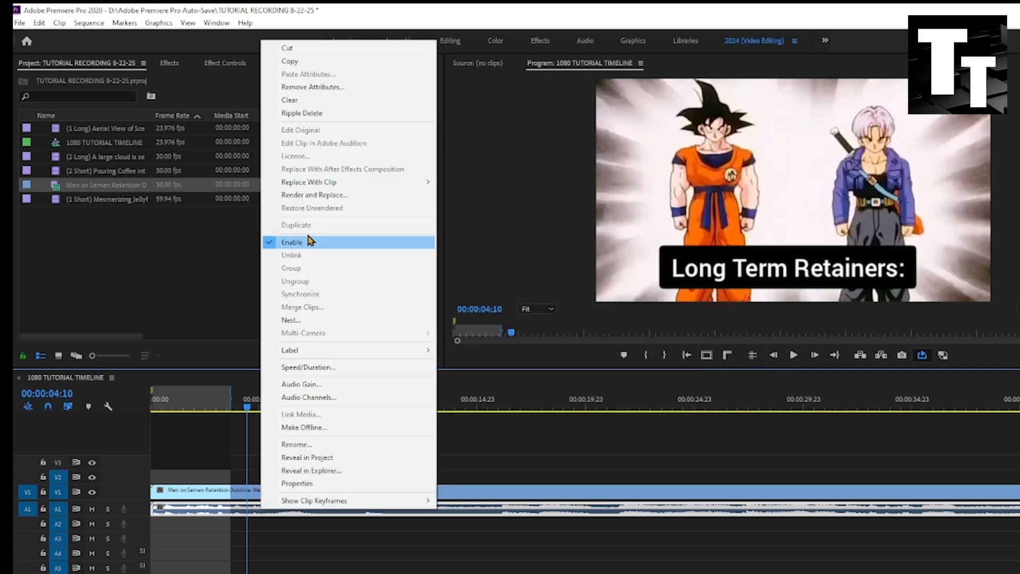
pyautogui.click(302, 384)
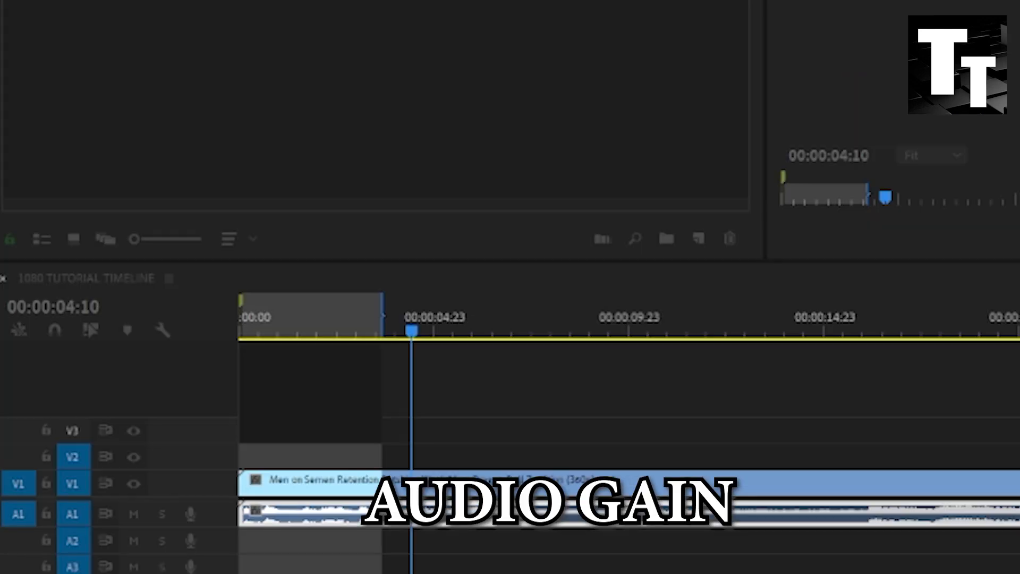
pyautogui.press('g')
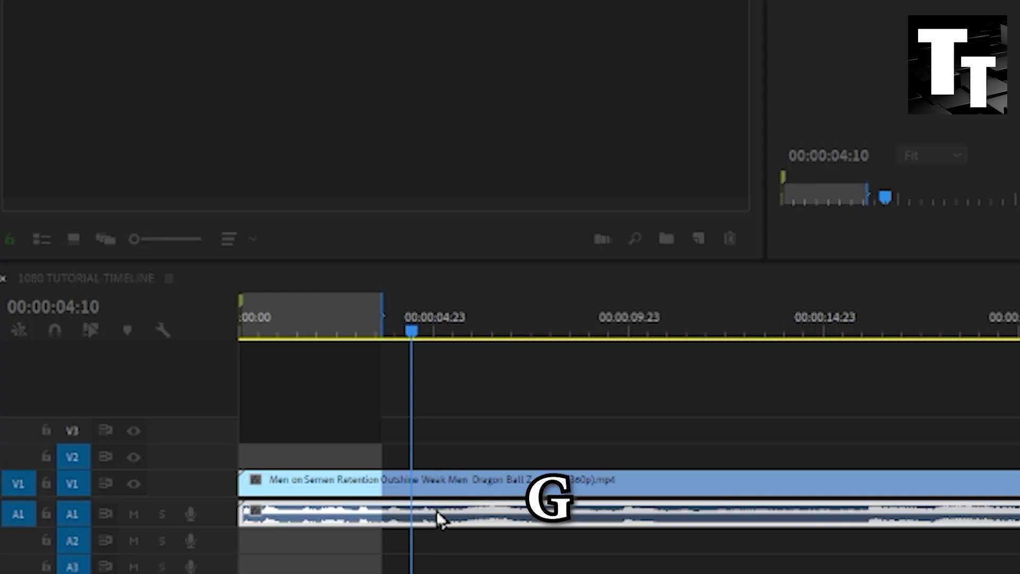
pyautogui.press('Return')
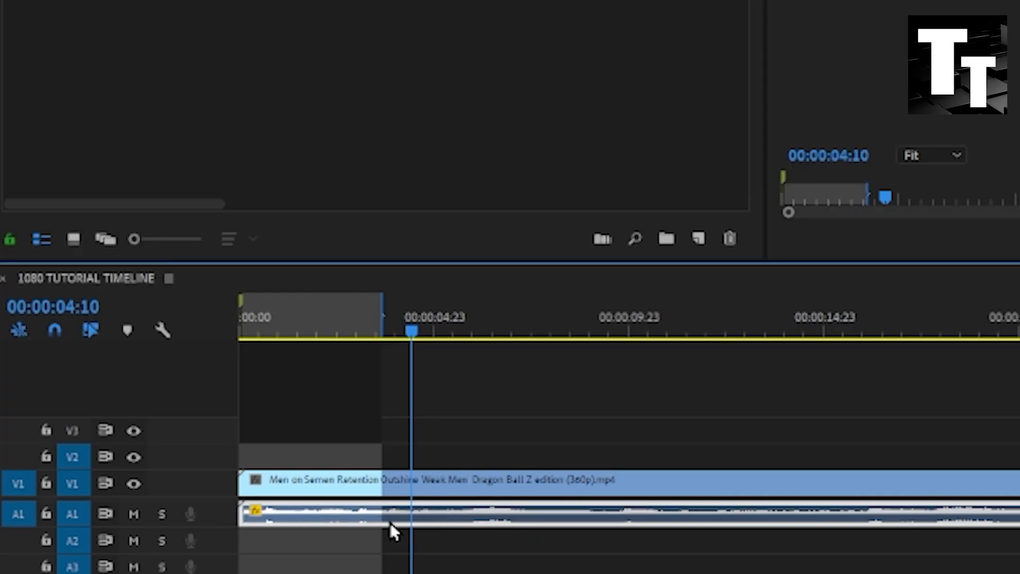
# Undo the last gain change and cut the clip's audio on A1 at 00:00:04:10 with the Razor tool.
pyautogui.hotkey('ctrl', 'z')
pyautogui.press('c')
pyautogui.click(412, 514)
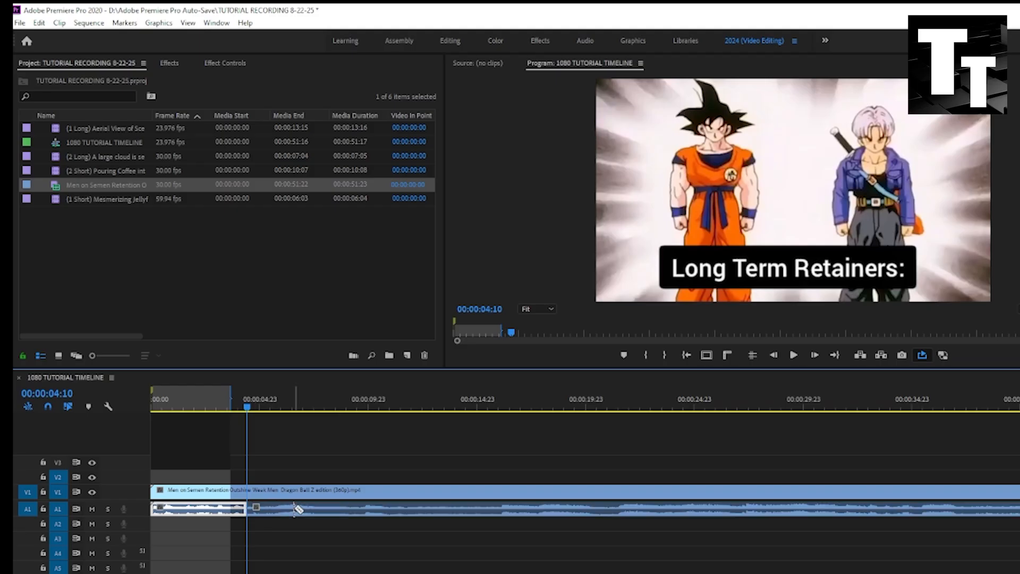
# Adjust the audio gain of the A1 segment starting at 00:00:04:10 by 5 dB.
pyautogui.press('v')
pyautogui.click(283, 507)
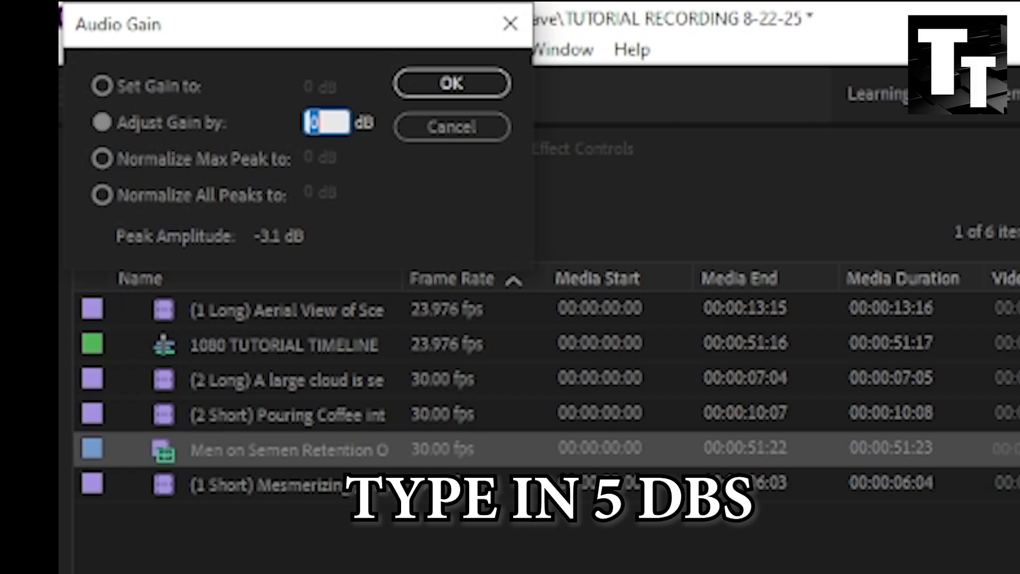
pyautogui.write('5')
pyautogui.press('Return')
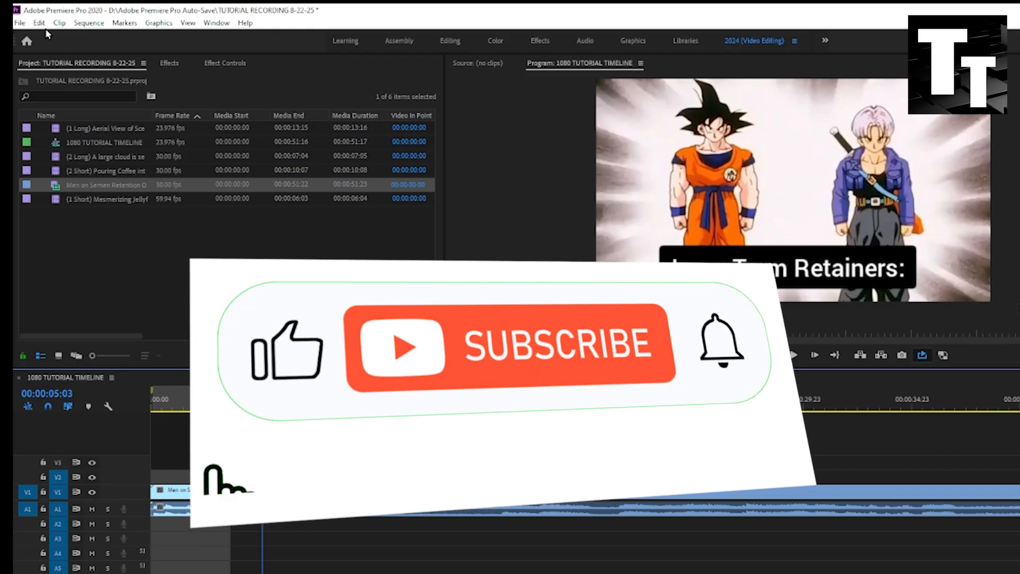
# Search the keyboard shortcut settings for "audio gain" and look up the shortcut of the Audio Gain command.
pyautogui.click(39, 23)
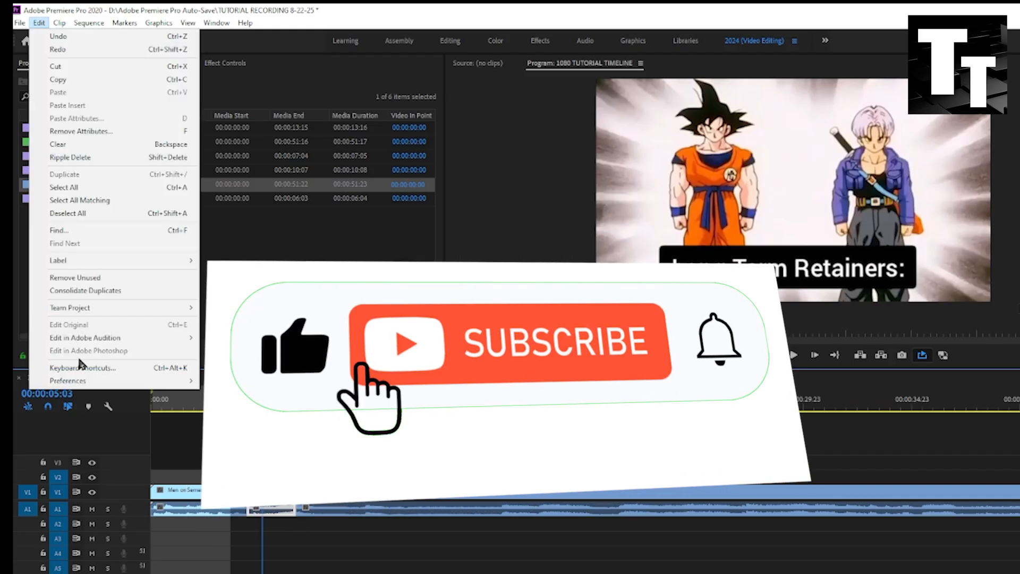
pyautogui.click(84, 367)
pyautogui.write('audio gain')
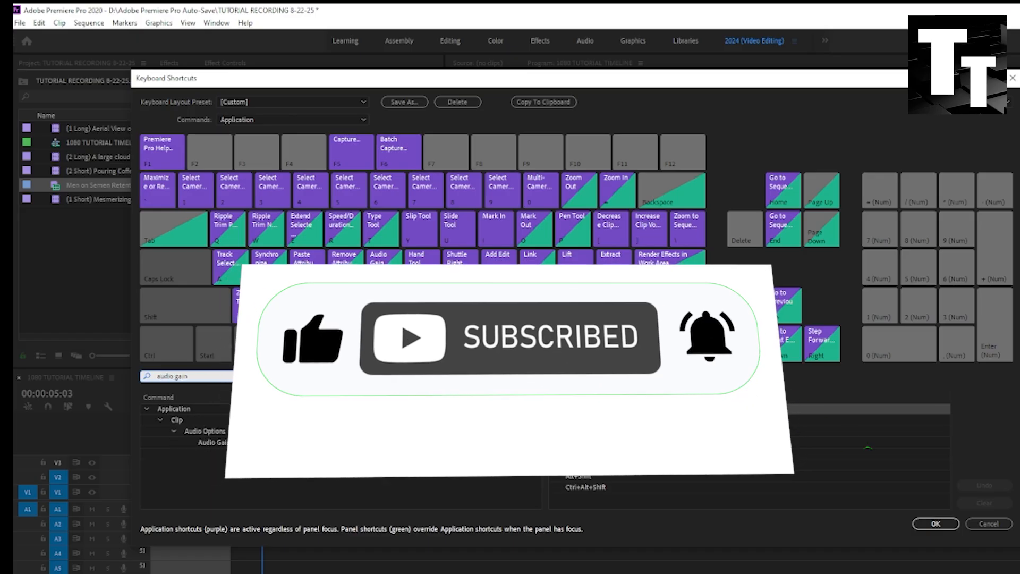
pyautogui.click(304, 443)
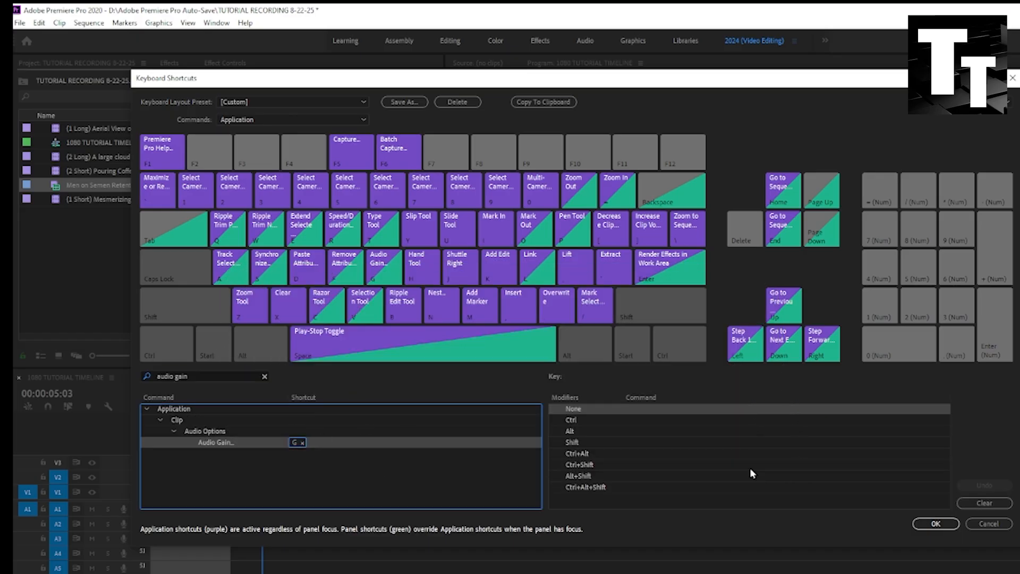
pyautogui.click(934, 524)
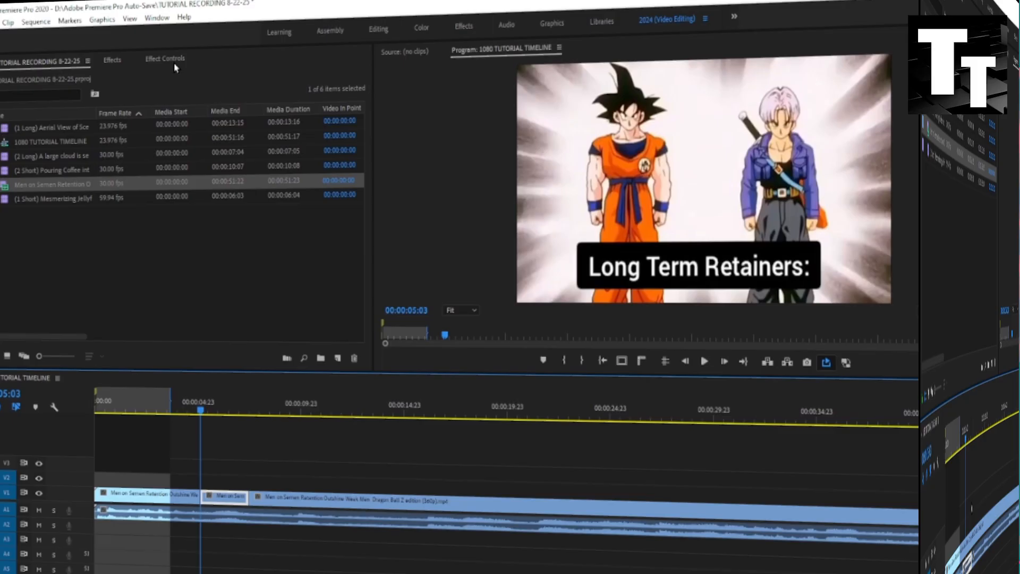
# Keyframe the short second clip on V1 to zoom in to a Scale of 144 with its Position at 960, 611.
pyautogui.click(175, 64)
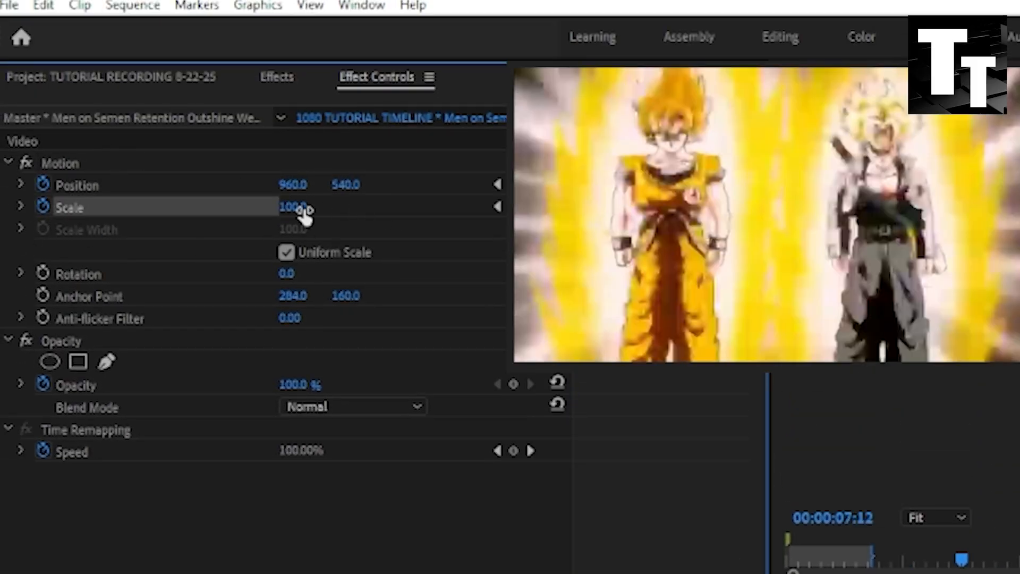
pyautogui.moveTo(305, 213); pyautogui.dragTo(340, 210)
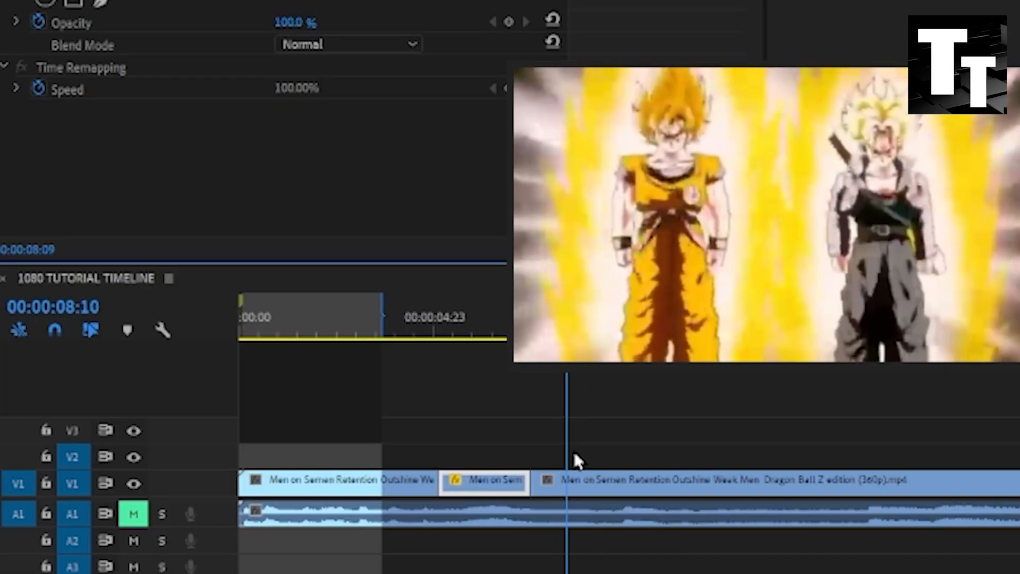
# Cut two more short video segments on V1 directly after the zoomed second clip with Add Edit.
pyautogui.hotkey('ctrl', 'k')
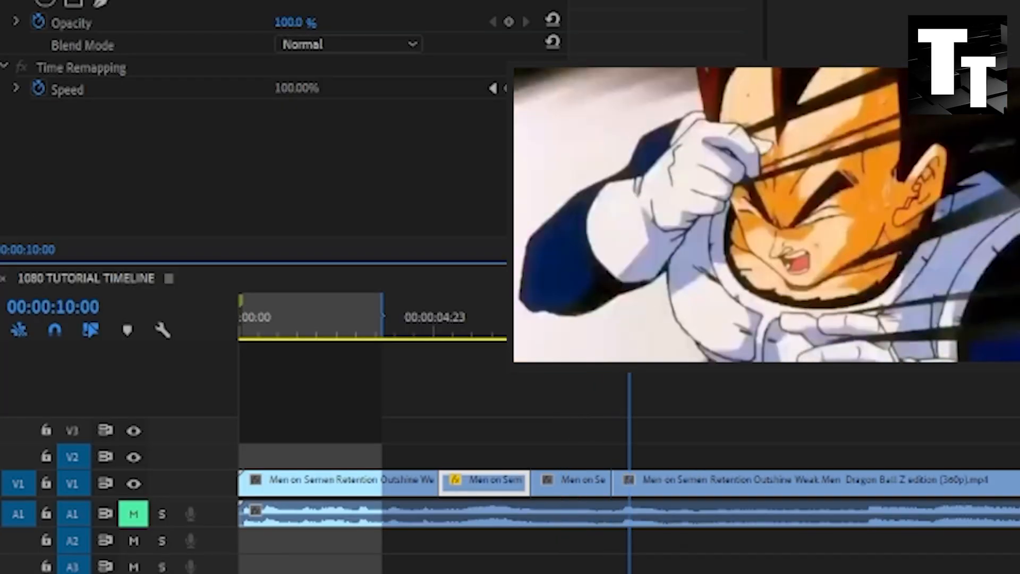
pyautogui.moveTo(661, 319); pyautogui.dragTo(506, 319)
pyautogui.click(694, 481)
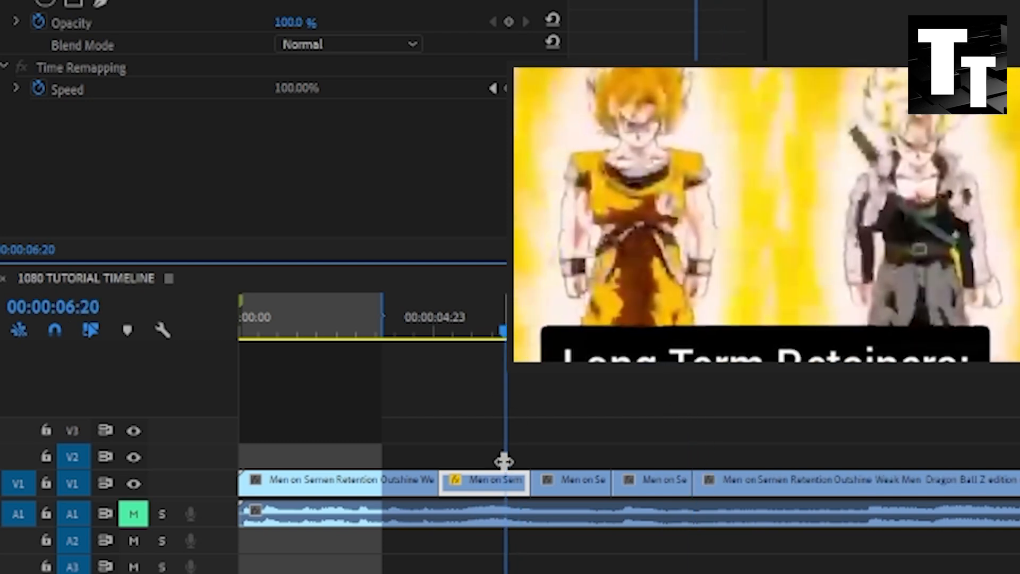
# Copy the zoomed second clip on V1 and paste its Motion and Opacity attributes onto the fourth clip.
pyautogui.rightClick(512, 489)
pyautogui.click(553, 483)
pyautogui.press('space')
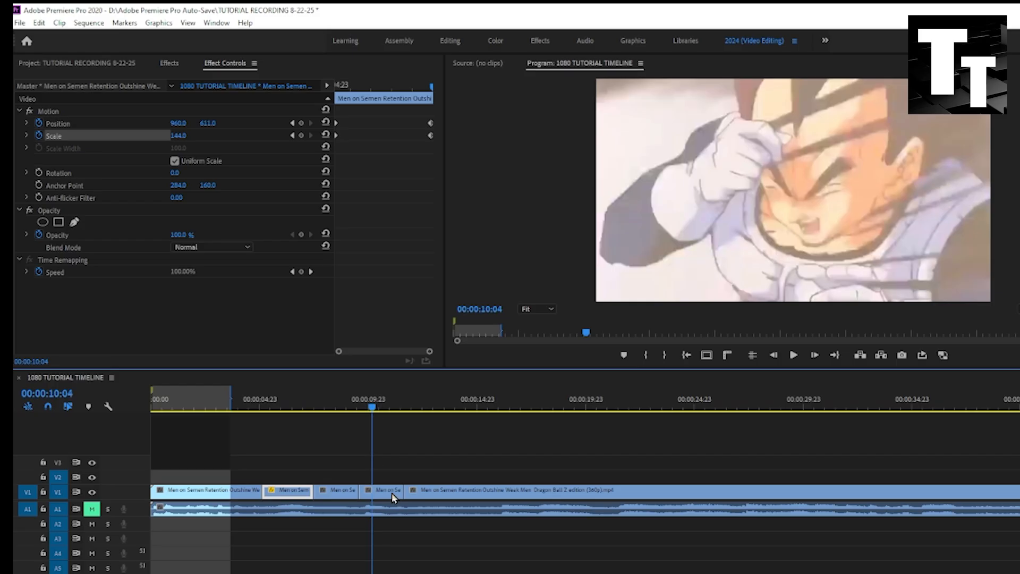
pyautogui.click(394, 498)
pyautogui.hotkey('ctrl', 'alt', 'v')
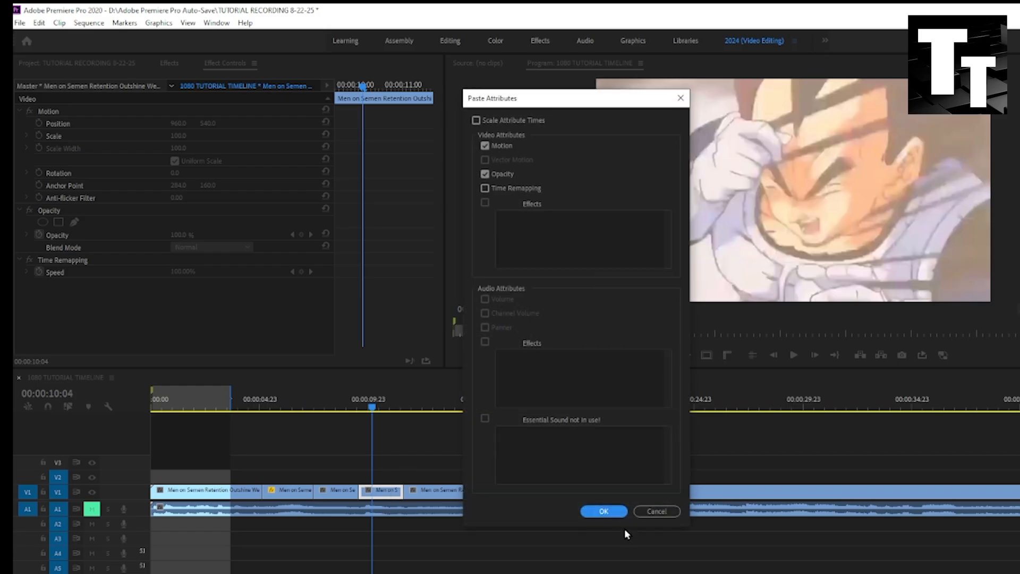
pyautogui.click(604, 511)
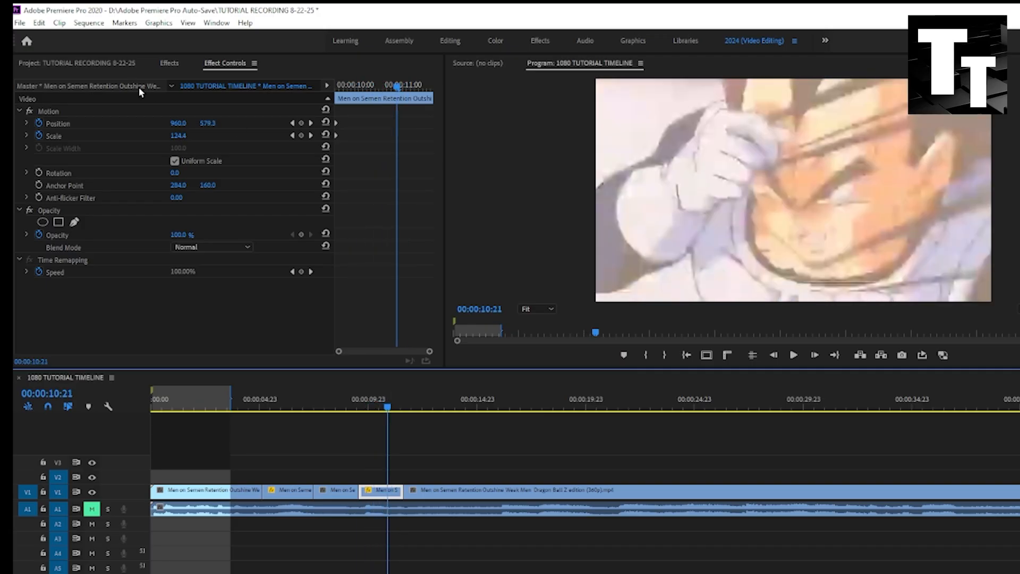
# Search the keyboard shortcut settings for "paste att" and "copy attribute" to look up the shortcuts of both commands.
pyautogui.click(42, 23)
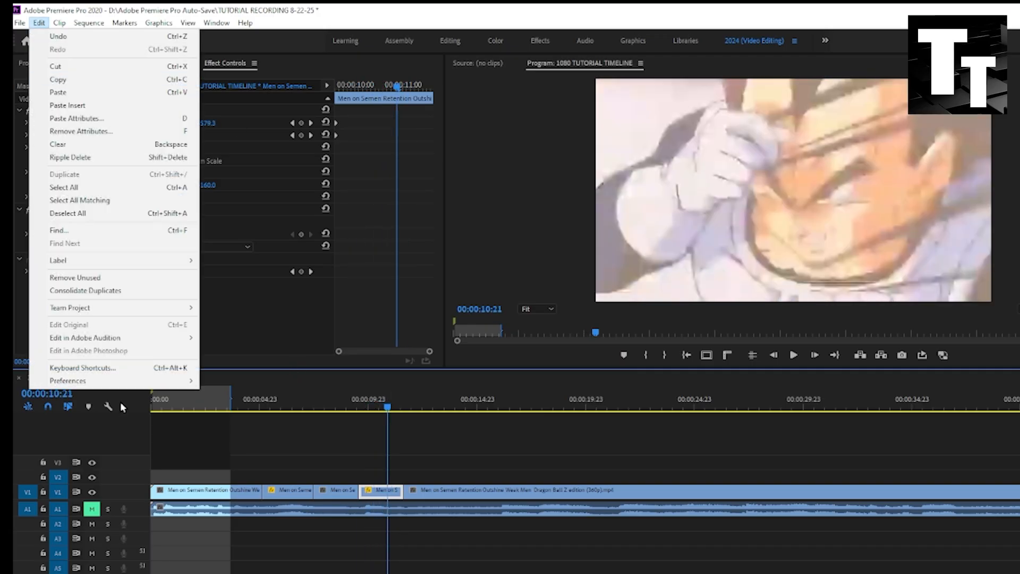
pyautogui.click(117, 366)
pyautogui.write('paste att')
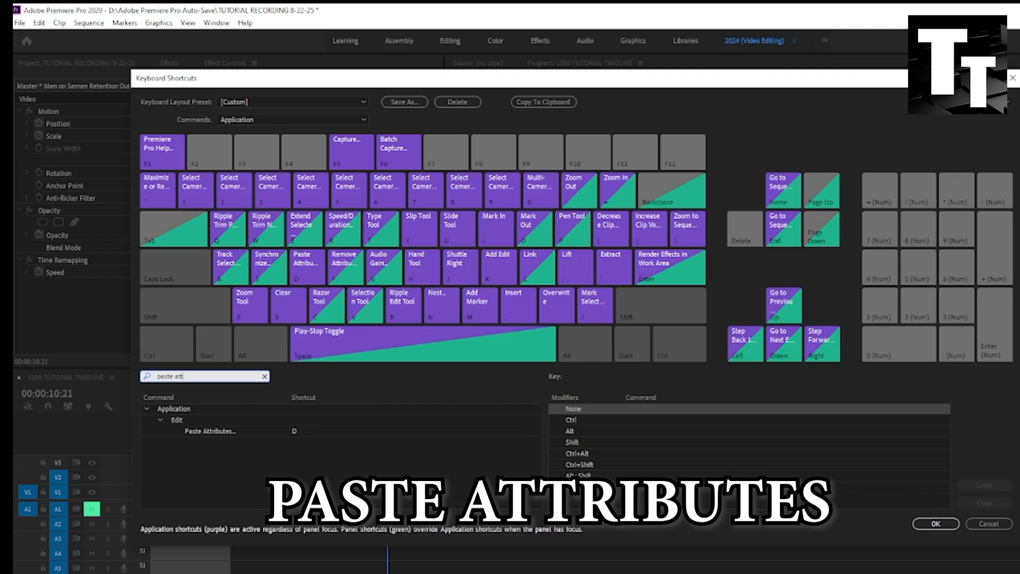
pyautogui.click(292, 432)
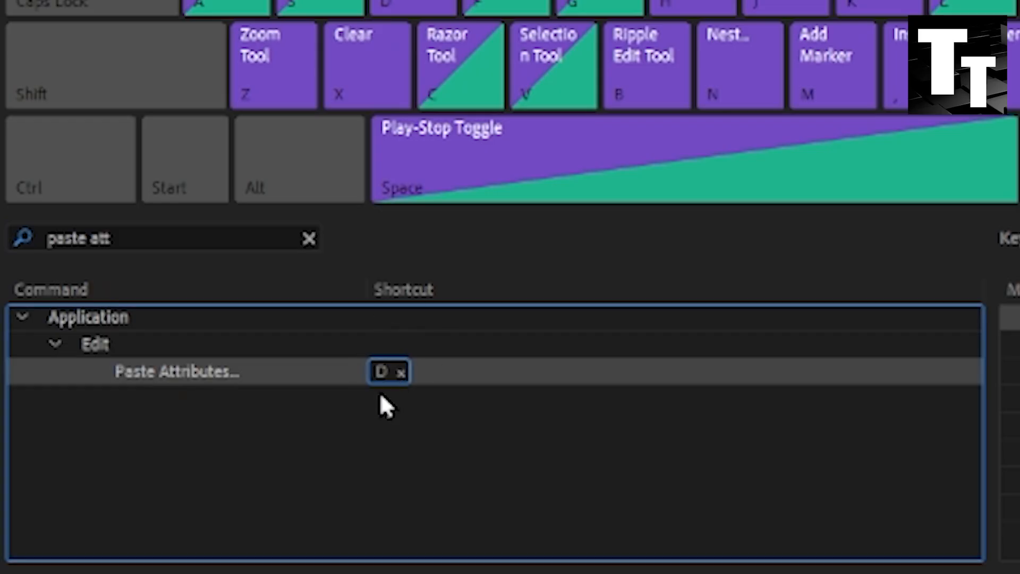
pyautogui.click(216, 234)
pyautogui.write('copy ')
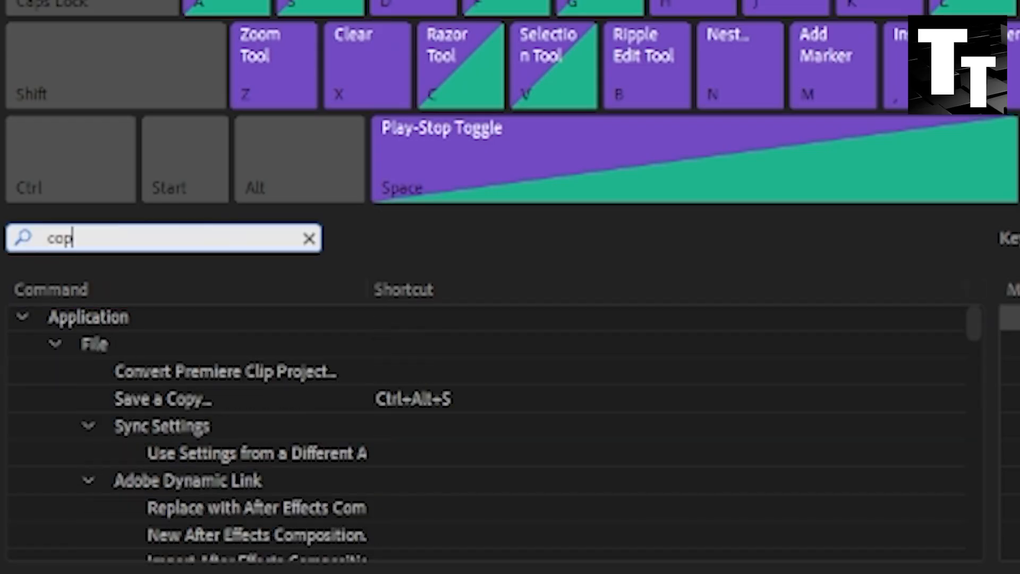
pyautogui.write('attribute')
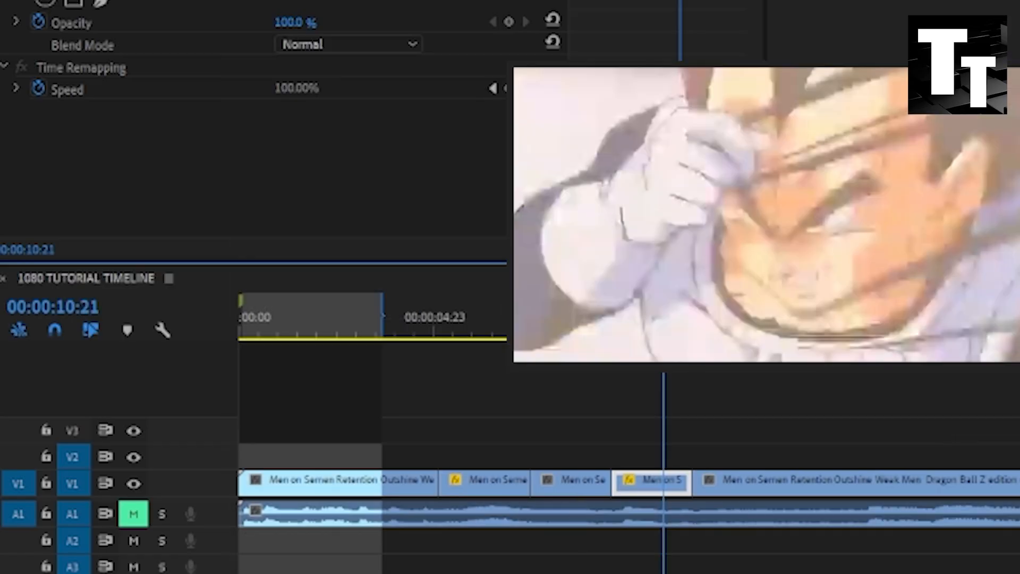
# Apply Paste Attributes to the fourth V1 clip once more using the attributes copied from the zoomed clip.
pyautogui.hotkey('shift', 'Left')
pyautogui.press('d')
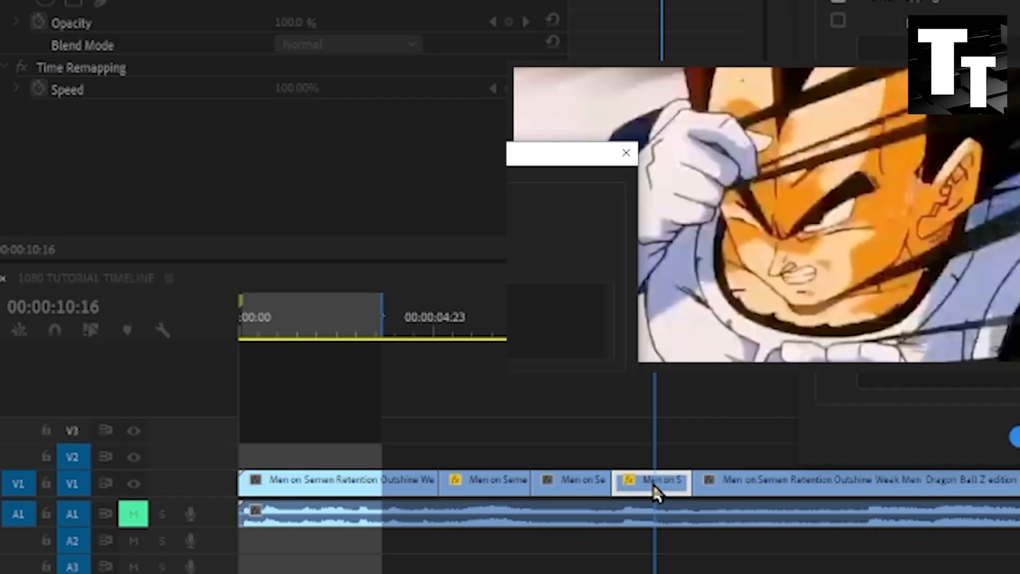
pyautogui.click(620, 558)
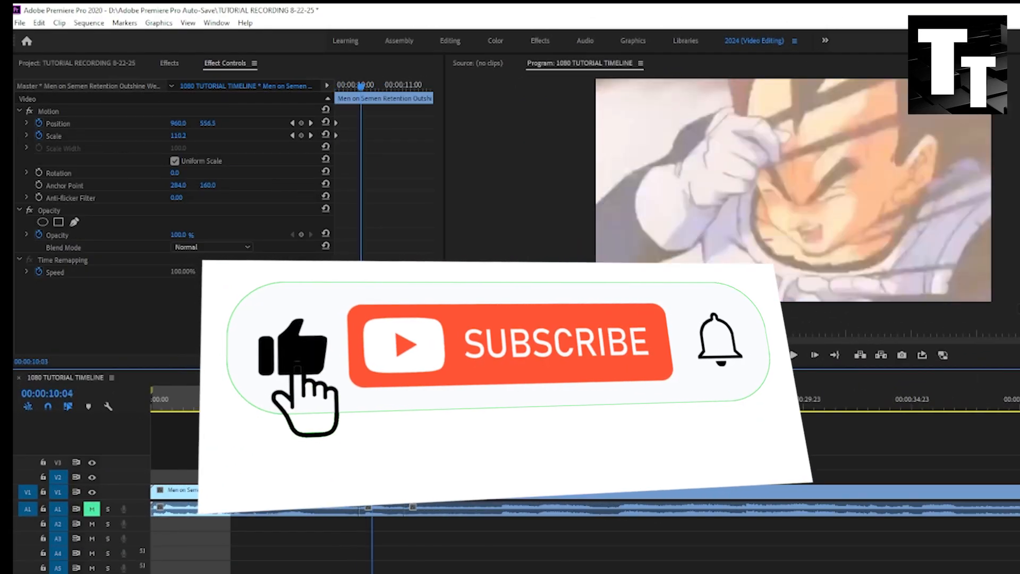
# Play on to 00:00:11:01 and select the fourth clip's video on V1 together with its audio on A1.
pyautogui.press('space')
pyautogui.moveTo(396, 473); pyautogui.dragTo(384, 518)
pyautogui.rightClick(384, 512)
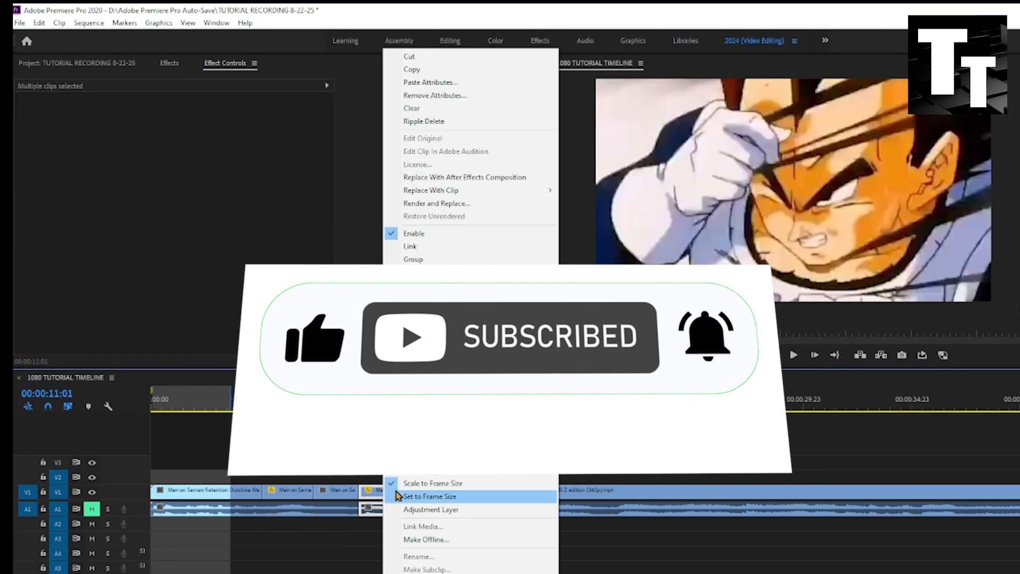
pyautogui.click(413, 311)
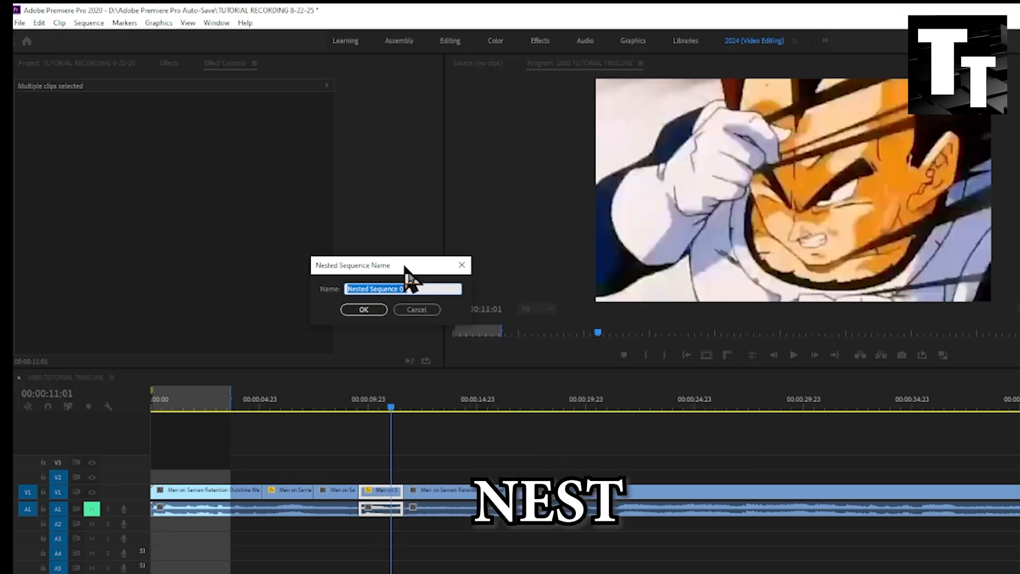
pyautogui.moveTo(410, 274); pyautogui.dragTo(484, 370)
pyautogui.click(514, 412)
# Search the keyboard shortcut settings for "nest" and look up the shortcut of the Nest command.
pyautogui.click(41, 28)
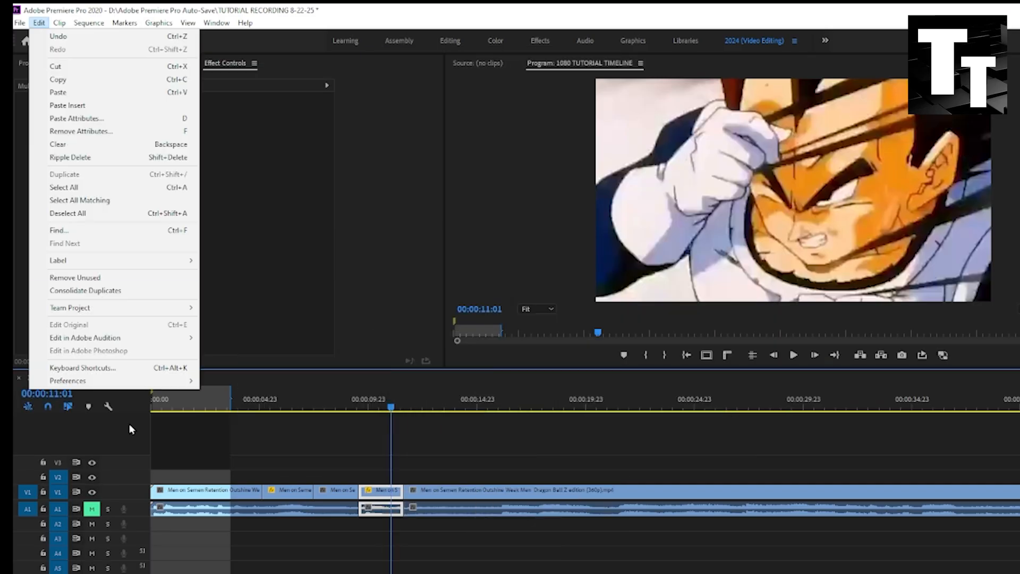
pyautogui.click(125, 367)
pyautogui.write('n')
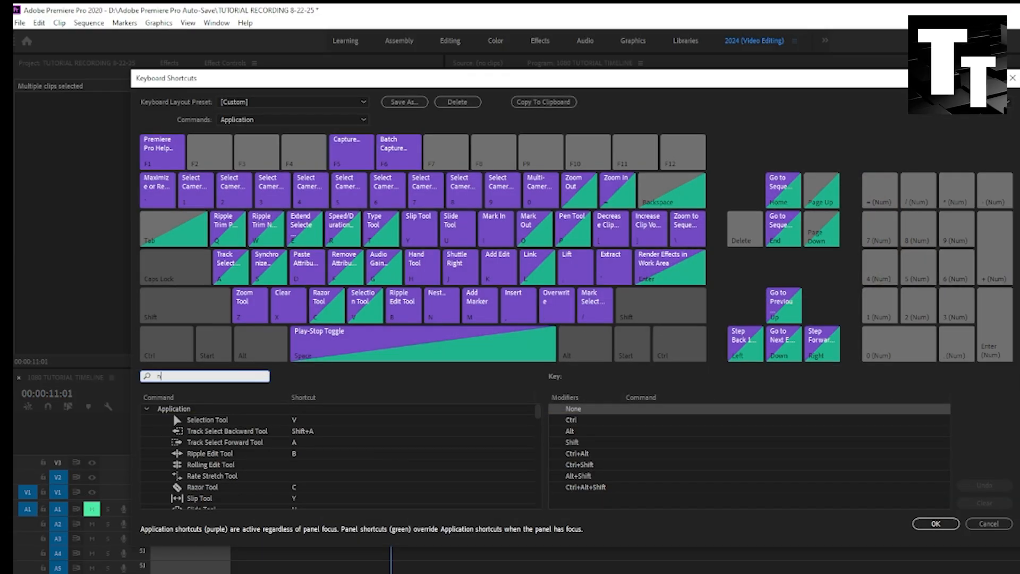
pyautogui.write('est')
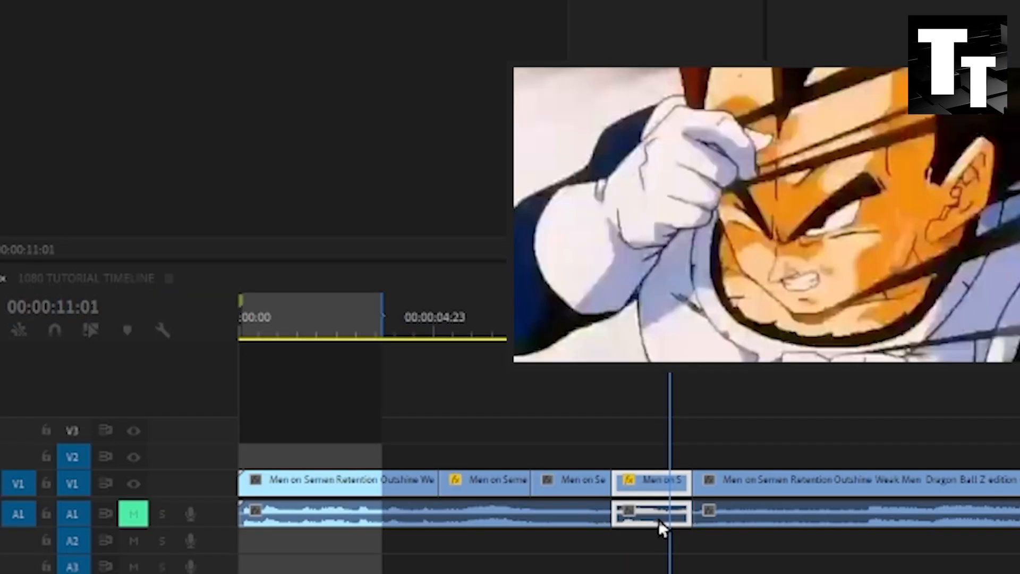
# Nest the fourth clip's selected video and audio into a nested sequence with the default name.
pyautogui.click(659, 524)
pyautogui.press('n')
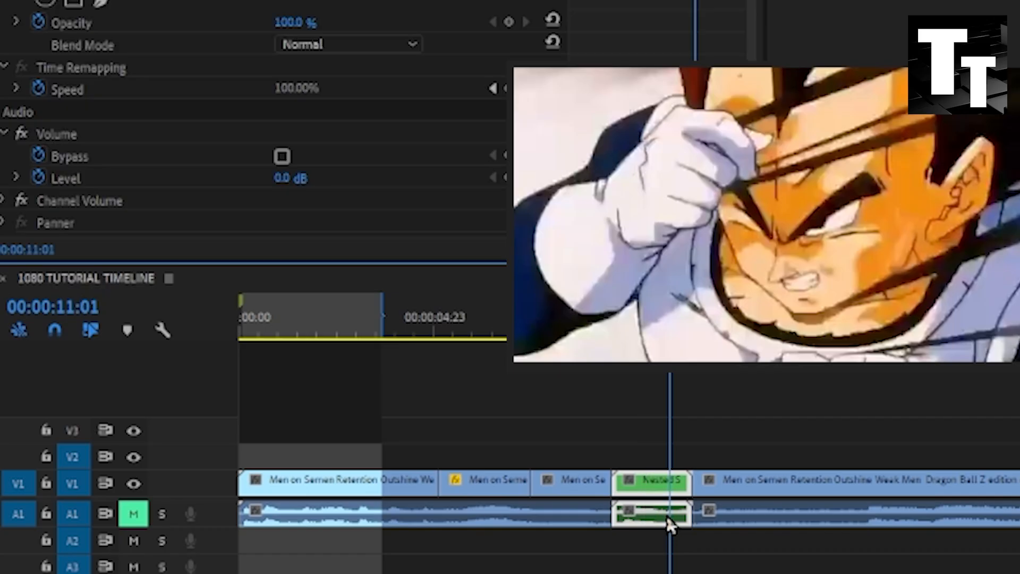
pyautogui.press('-')
pyautogui.moveTo(667, 516); pyautogui.dragTo(1018, 517)
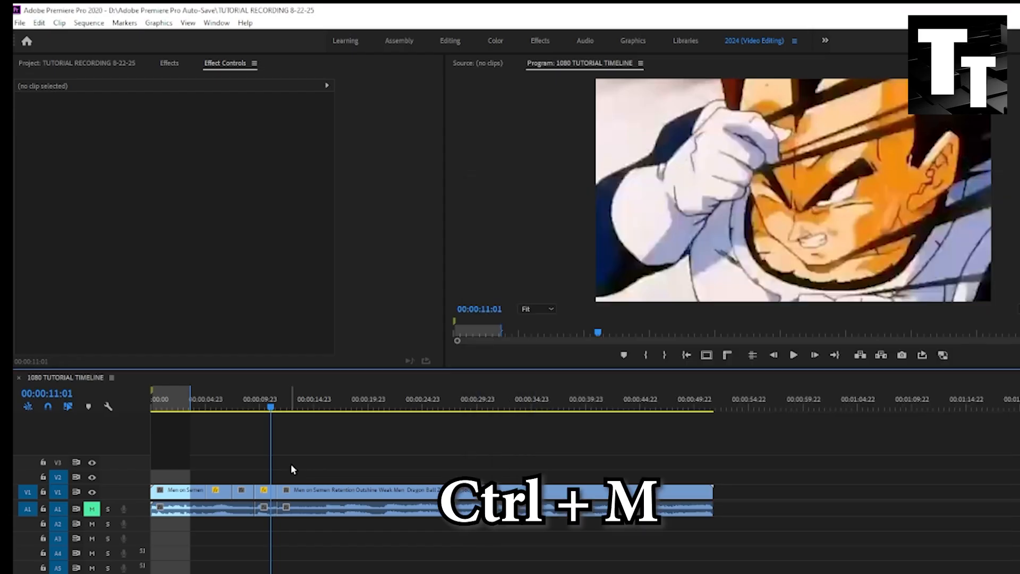
# Open the export settings for the 1080 TUTORIAL TIMELINE sequence and review its video and bitrate settings.
pyautogui.hotkey('ctrl', 'm')
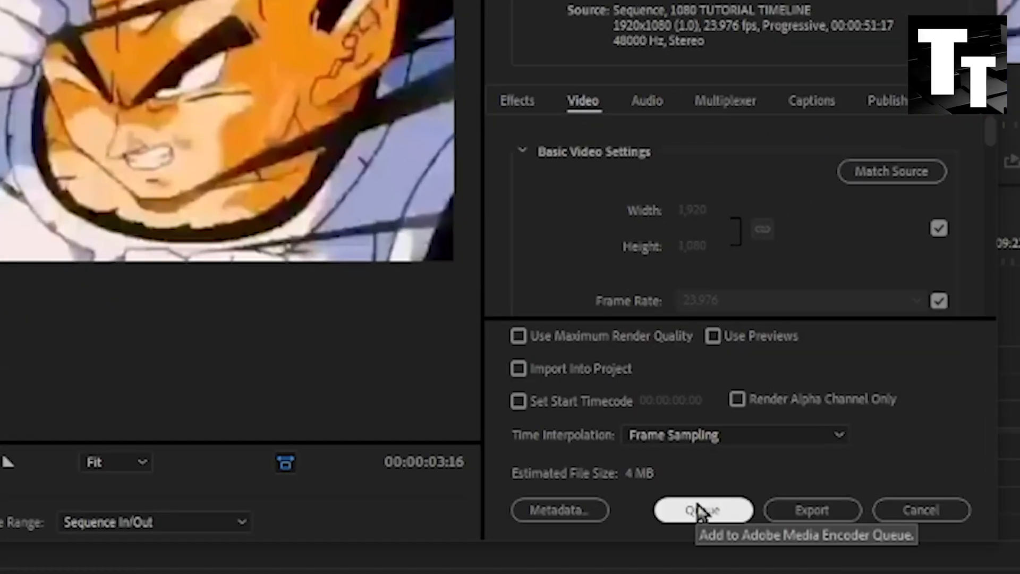
pyautogui.click(699, 510)
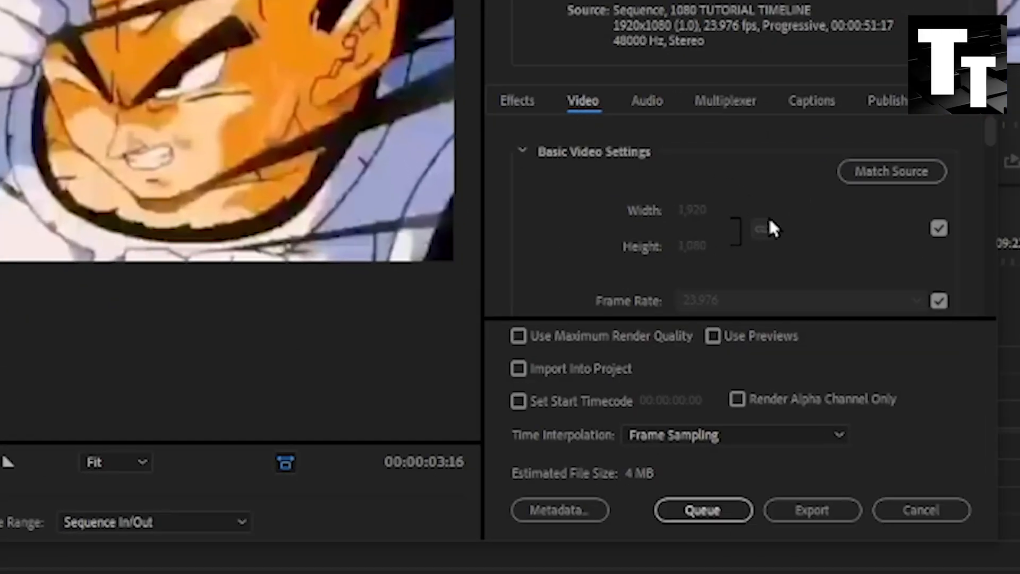
pyautogui.scroll(-10, 769, 223)
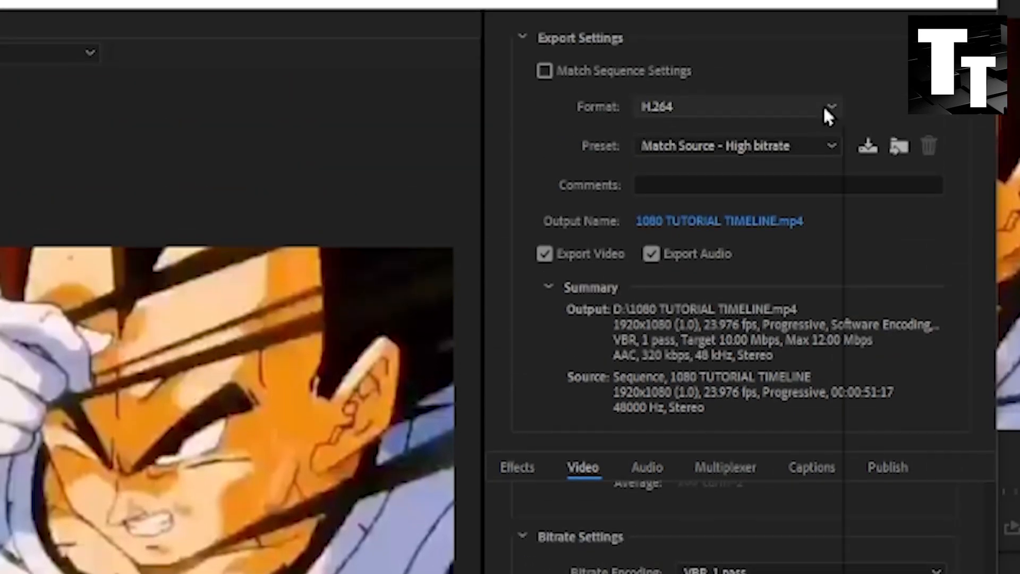
# Set the export format to QuickTime and open the list of export presets.
pyautogui.click(827, 112)
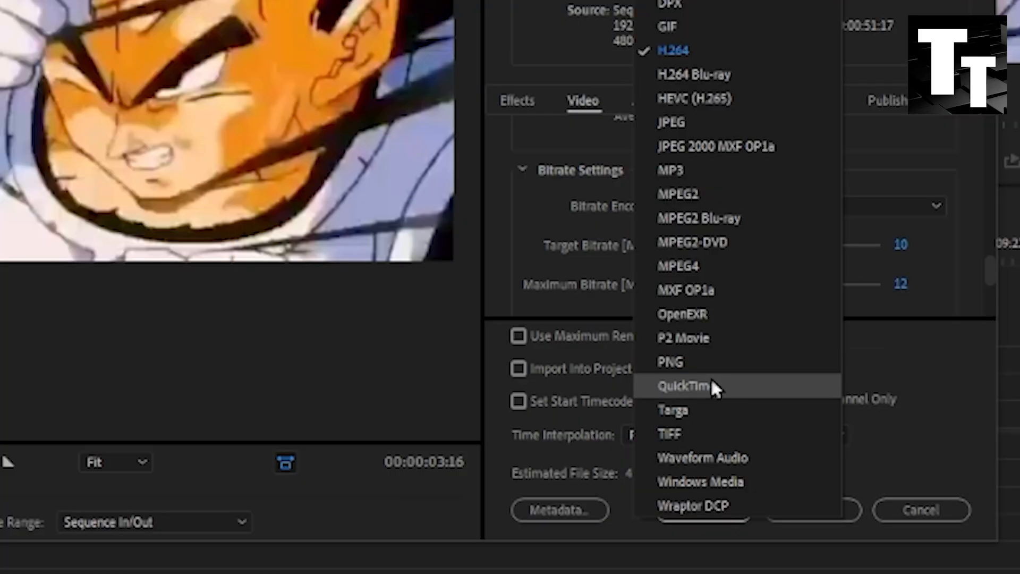
pyautogui.click(755, 476)
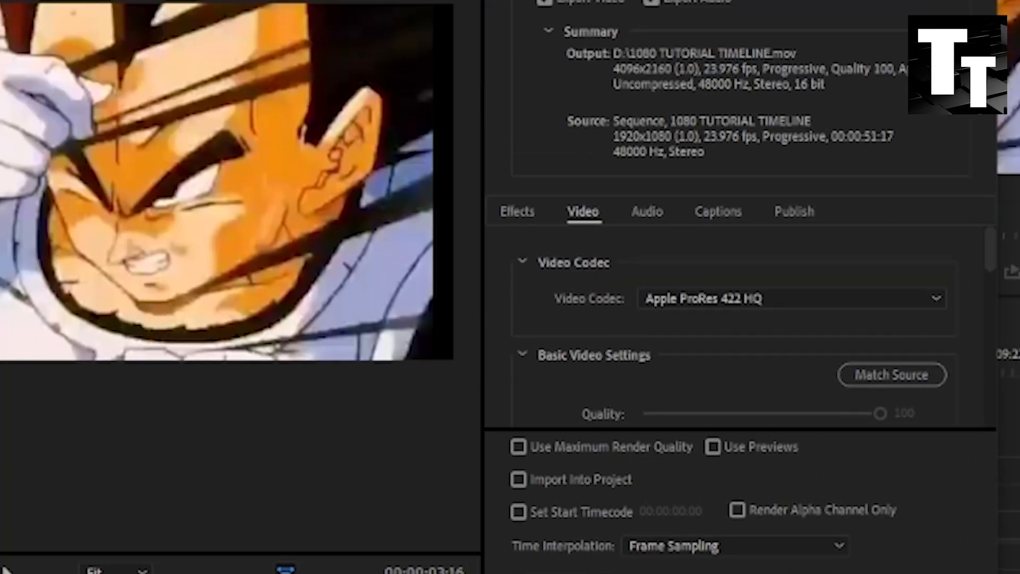
pyautogui.click(671, 90)
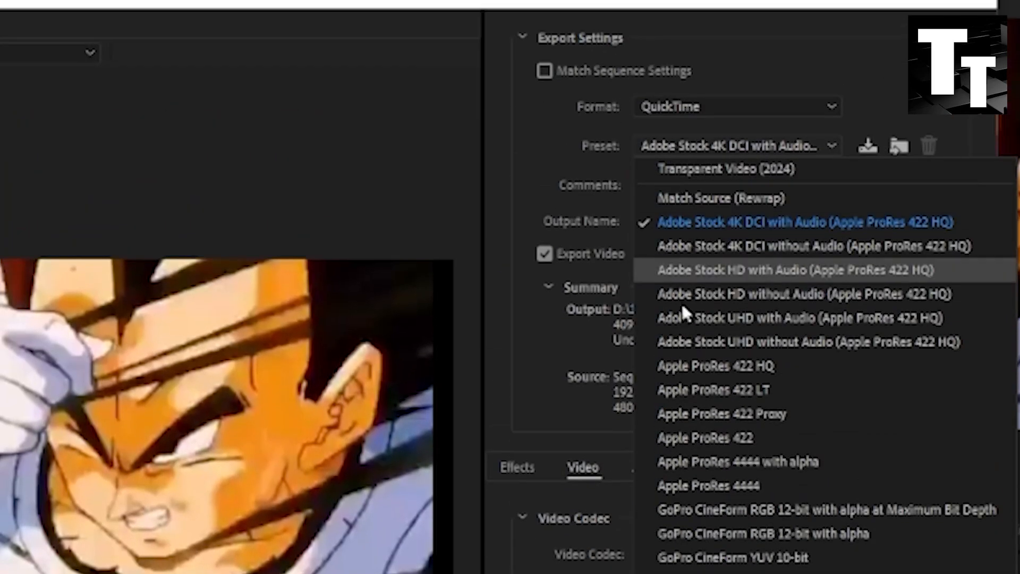